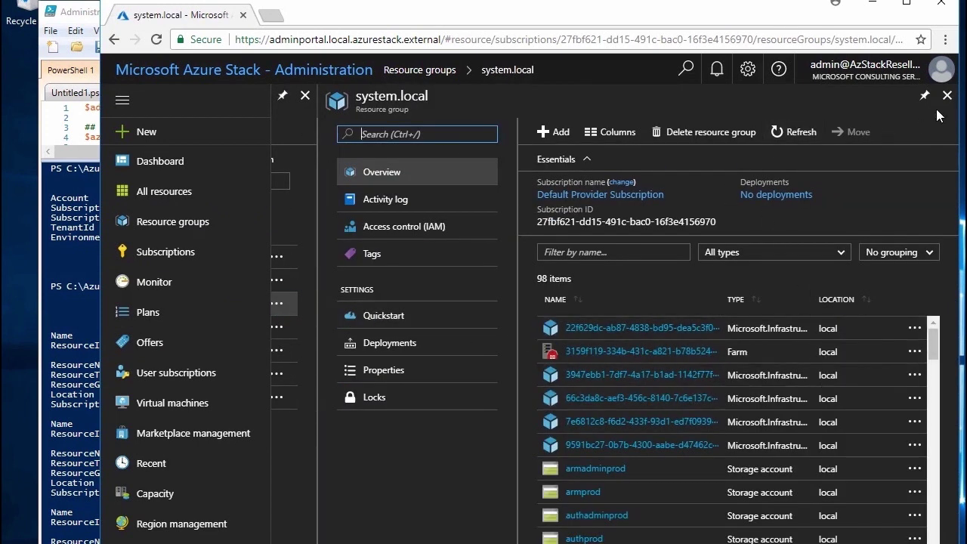
Open the AzStacktest1.onmicrosoft.com resource in the system.local resource group, check its resource type, and close its properties
{"action": "left_click_drag", "start_coordinate": [649, 543], "coordinate": [730, 543]}
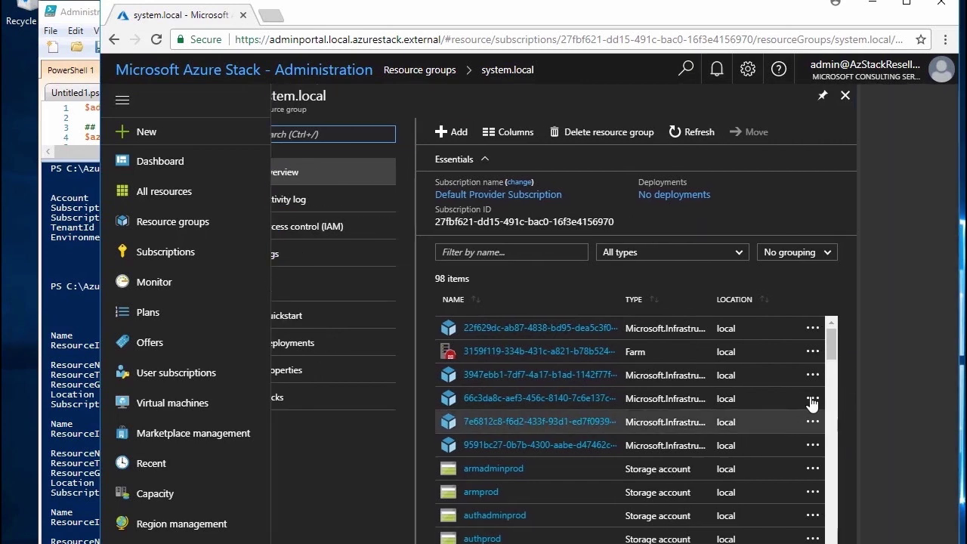
{"action": "scroll", "coordinate": [839, 350], "scroll_direction": "down", "scroll_amount": 1}
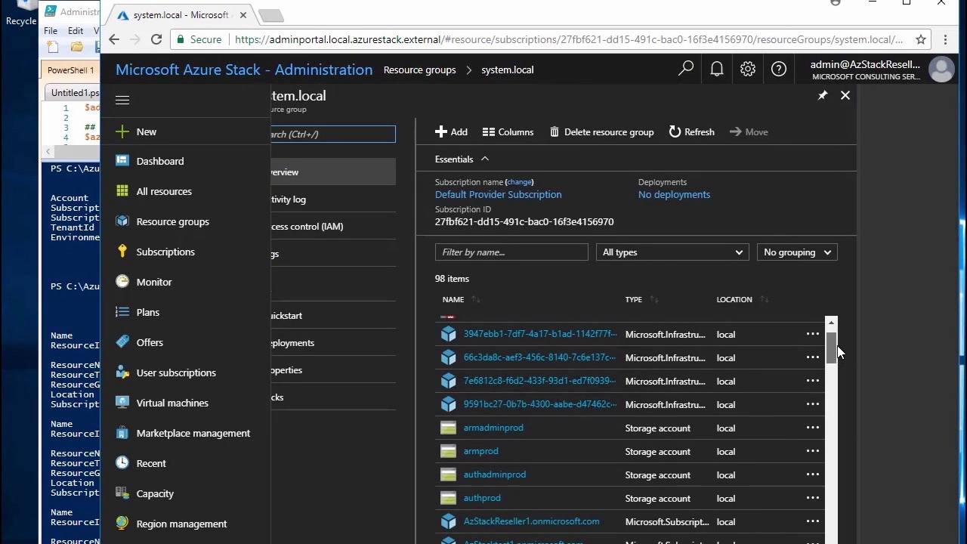
{"action": "scroll", "coordinate": [838, 349], "scroll_direction": "down", "scroll_amount": 2}
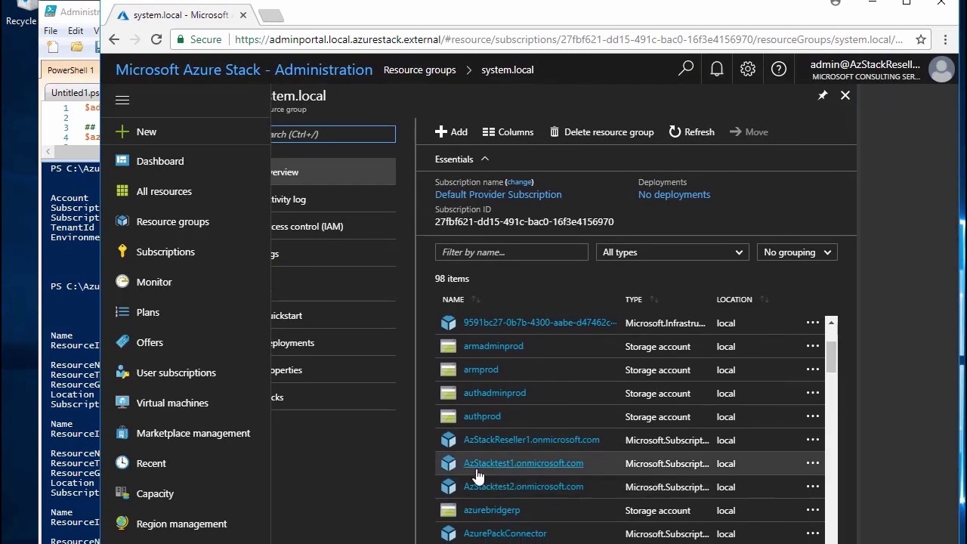
{"action": "left_click", "coordinate": [578, 469]}
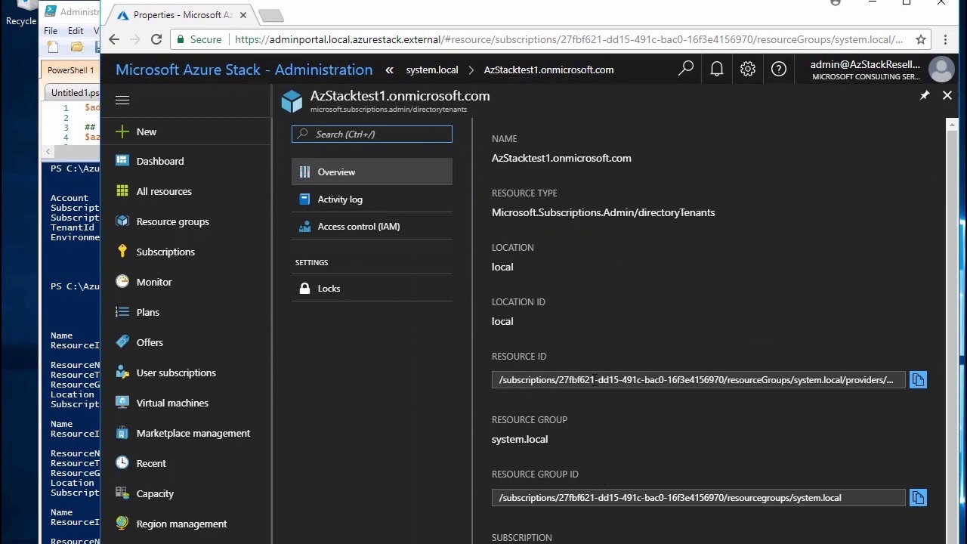
{"action": "scroll", "coordinate": [729, 517], "scroll_direction": "down", "scroll_amount": 1}
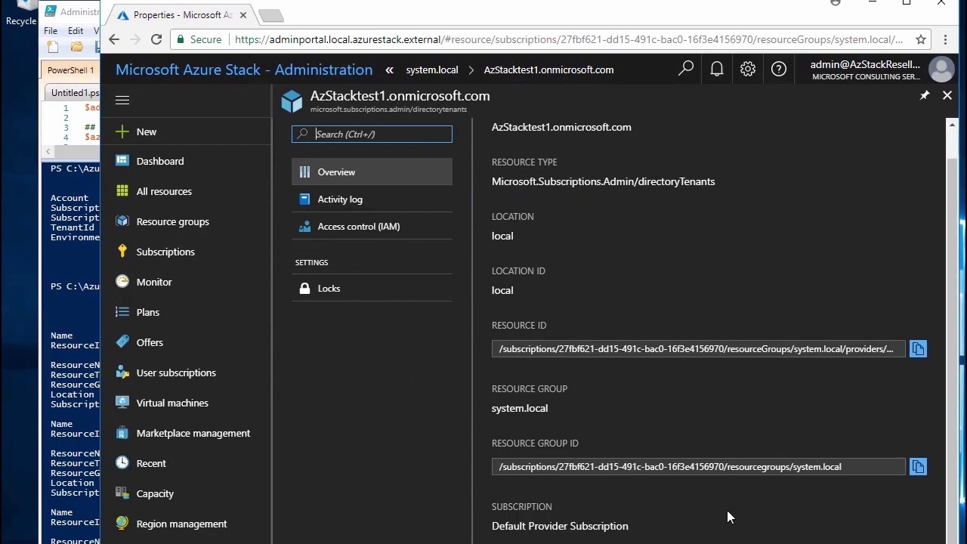
{"action": "left_click_drag", "start_coordinate": [501, 181], "coordinate": [691, 188]}
{"action": "left_click", "coordinate": [752, 187]}
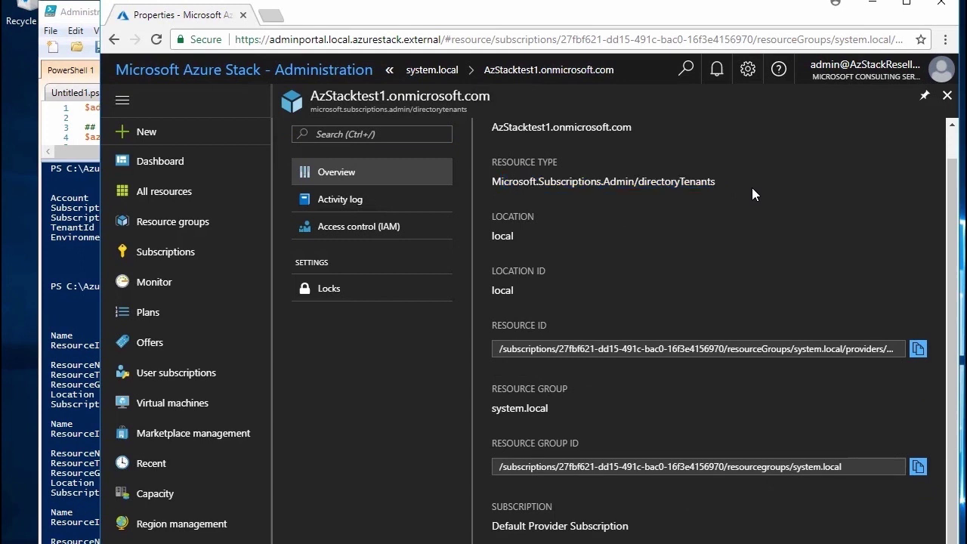
{"action": "left_click", "coordinate": [946, 95]}
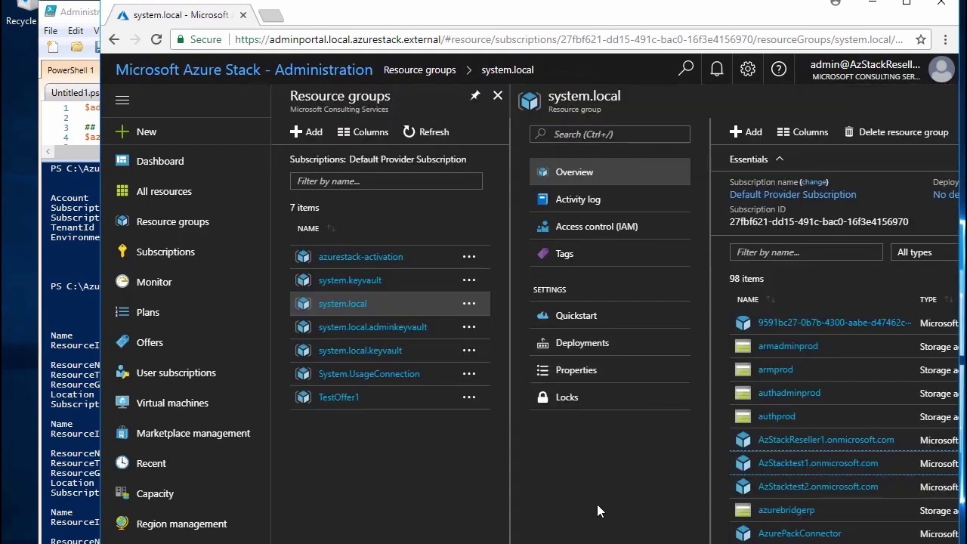
Open the AzStackReseller1.onmicrosoft.com resource, check its name and resource type, and close its properties
{"action": "left_click", "coordinate": [857, 441]}
{"action": "left_click_drag", "start_coordinate": [310, 109], "coordinate": [537, 109]}
{"action": "left_click", "coordinate": [541, 121]}
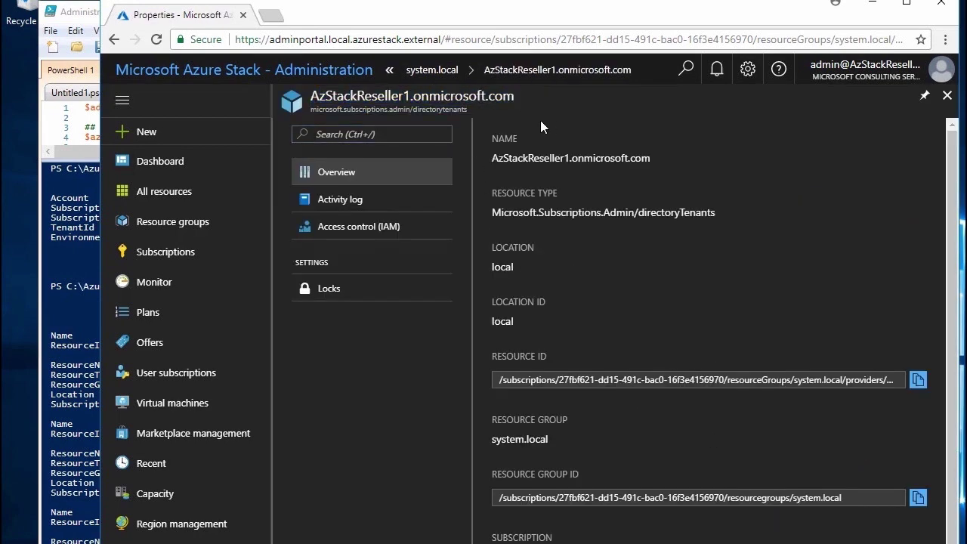
{"action": "left_click_drag", "start_coordinate": [493, 215], "coordinate": [690, 217]}
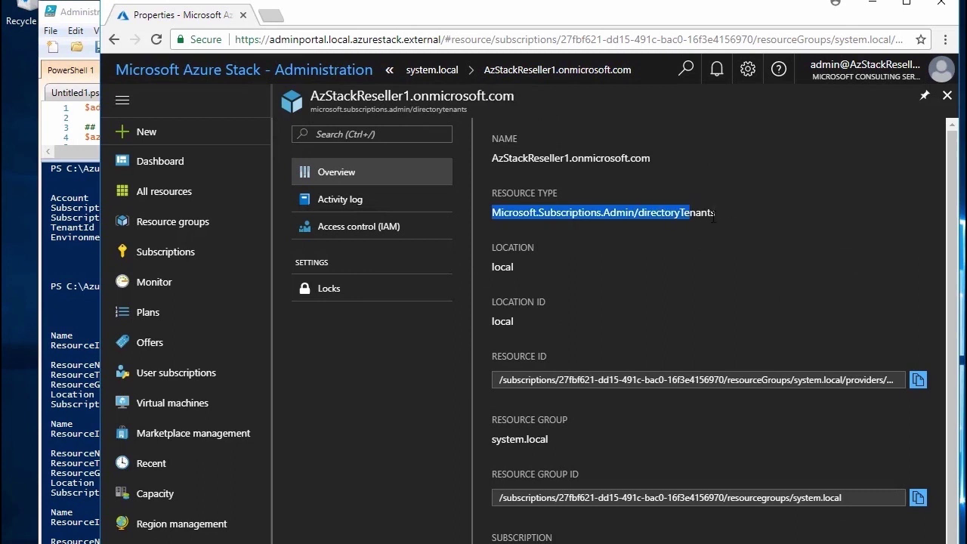
{"action": "left_click", "coordinate": [732, 218]}
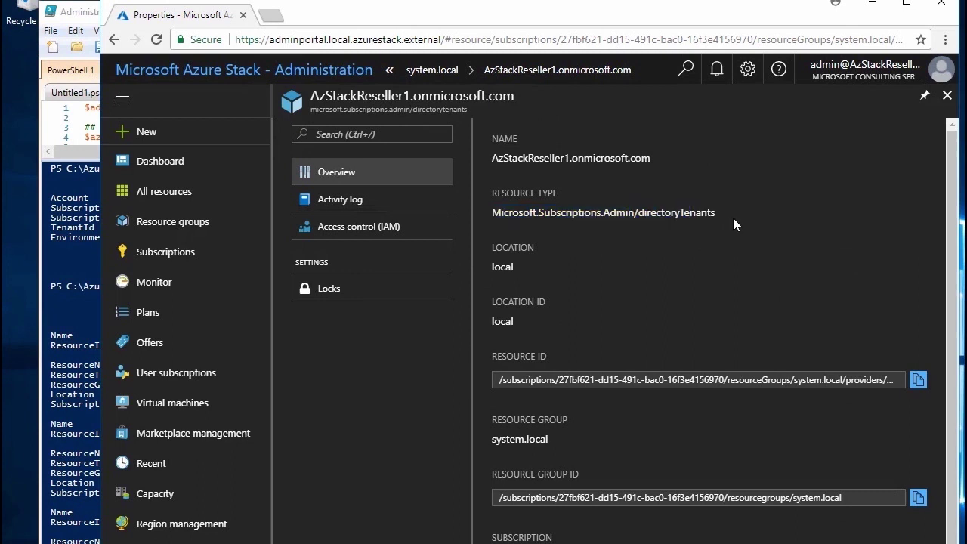
{"action": "left_click", "coordinate": [947, 98]}
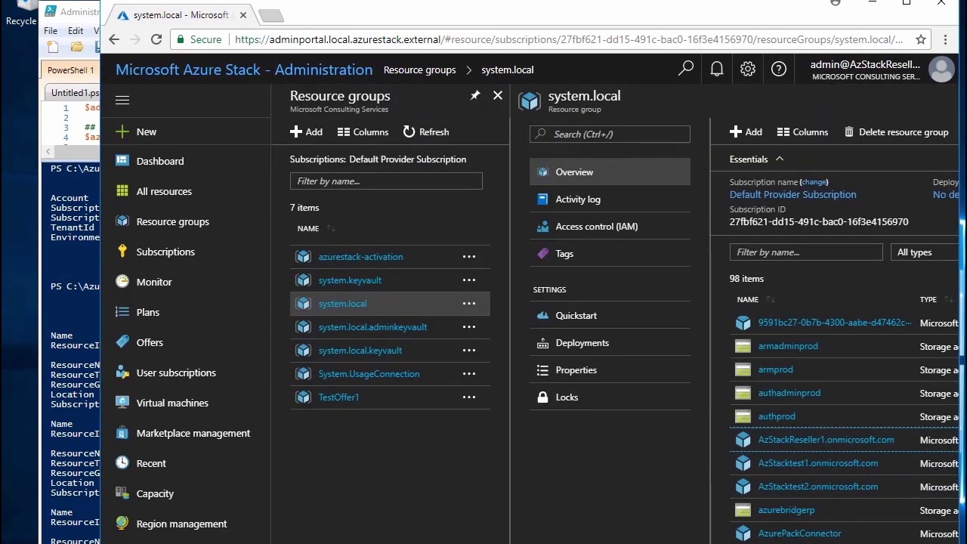
Switch to PowerShell ISE and review the AzureStackAdmin login output and the Get-AzureRmResource query for directory tenants
{"action": "left_click", "coordinate": [87, 15]}
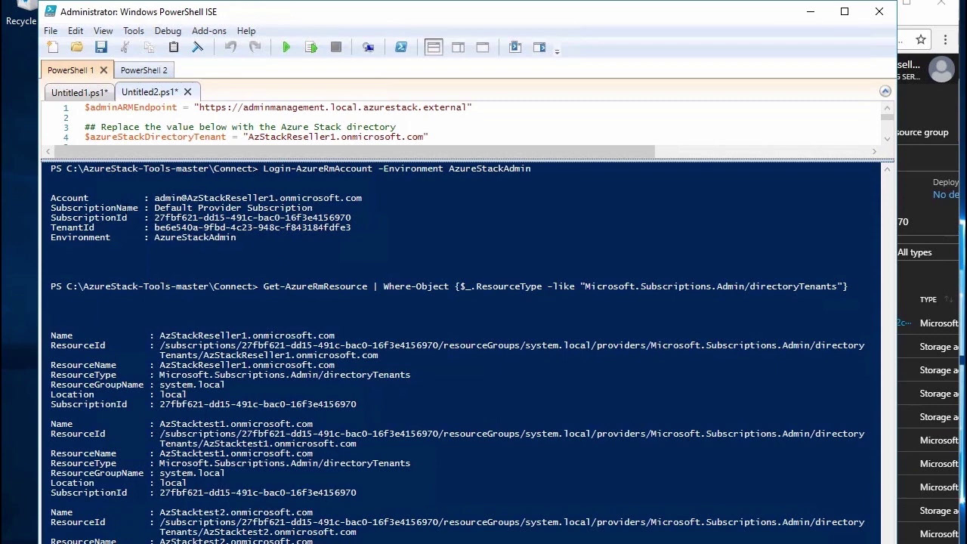
{"action": "left_click_drag", "start_coordinate": [47, 167], "coordinate": [249, 240]}
{"action": "left_click", "coordinate": [254, 244]}
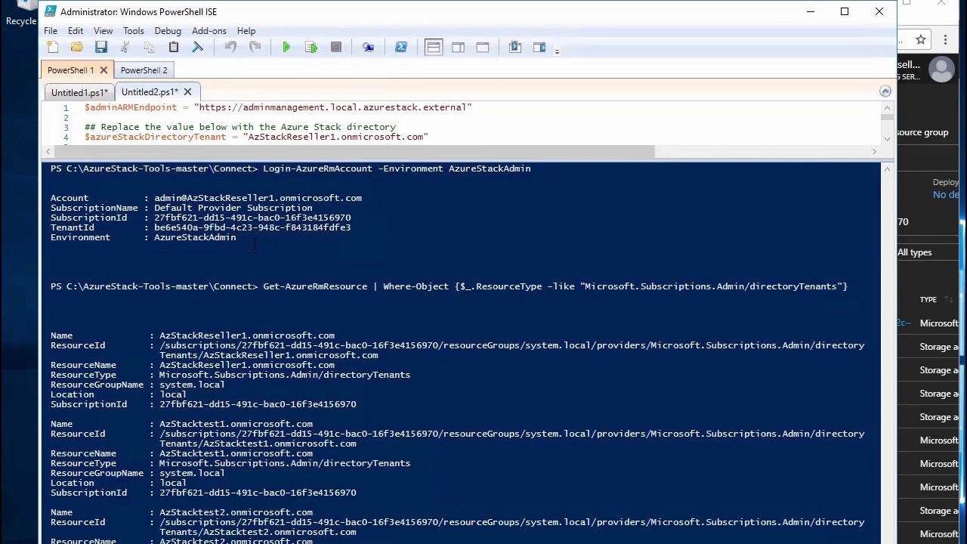
{"action": "left_click_drag", "start_coordinate": [264, 286], "coordinate": [854, 288]}
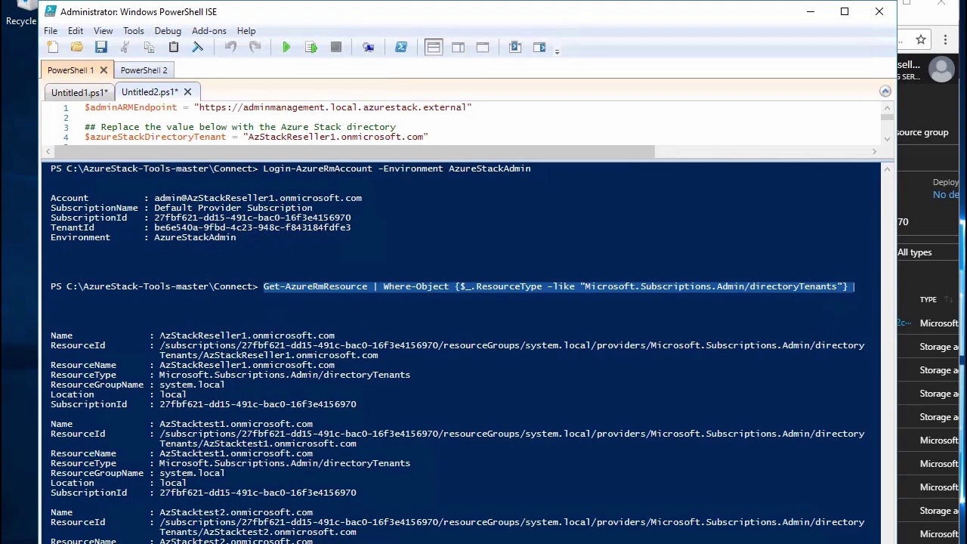
{"action": "left_click_drag", "start_coordinate": [151, 337], "coordinate": [51, 325]}
{"action": "left_click_drag", "start_coordinate": [159, 335], "coordinate": [335, 335]}
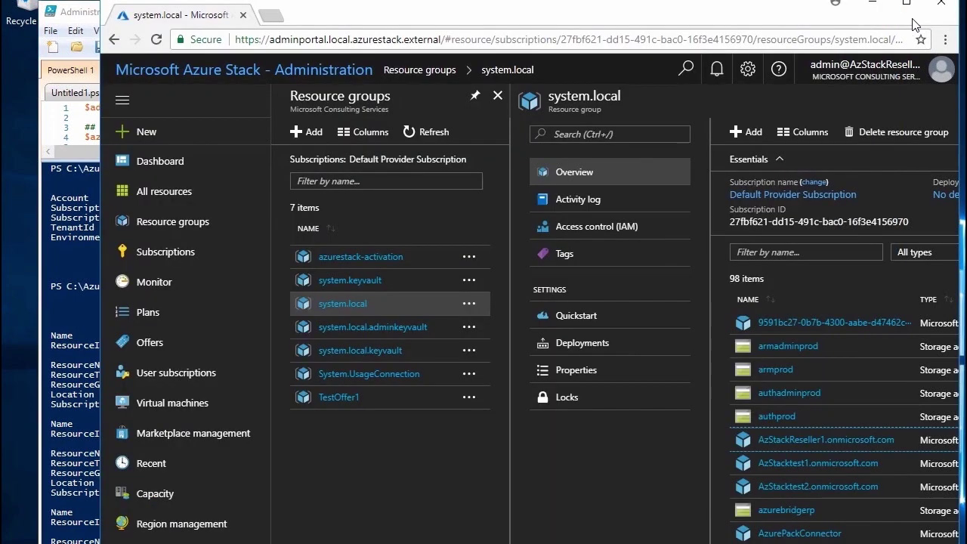
Return to the Azure Stack administration portal and review TestOffer1's offer settings, base plans and user subscriptions
{"action": "left_click", "coordinate": [928, 22]}
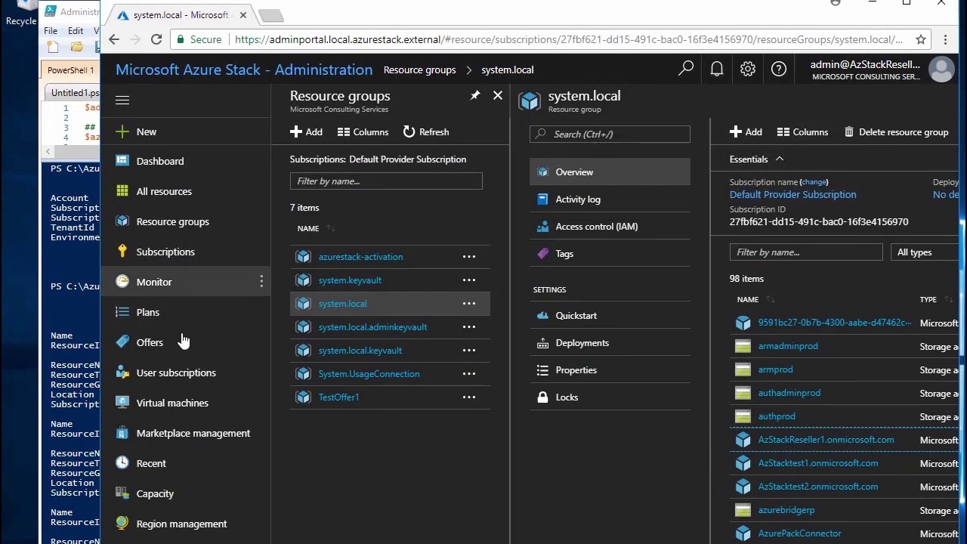
{"action": "left_click", "coordinate": [151, 344]}
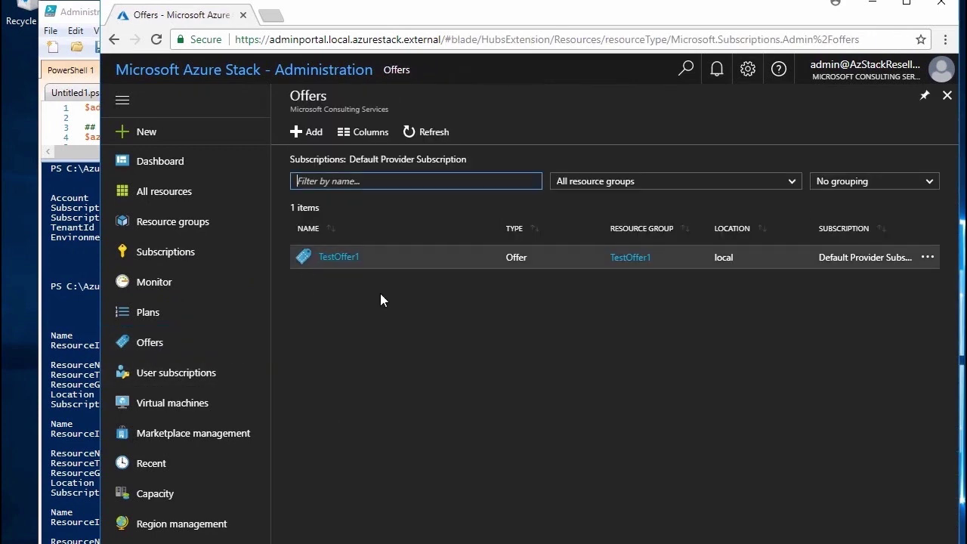
{"action": "left_click", "coordinate": [326, 264]}
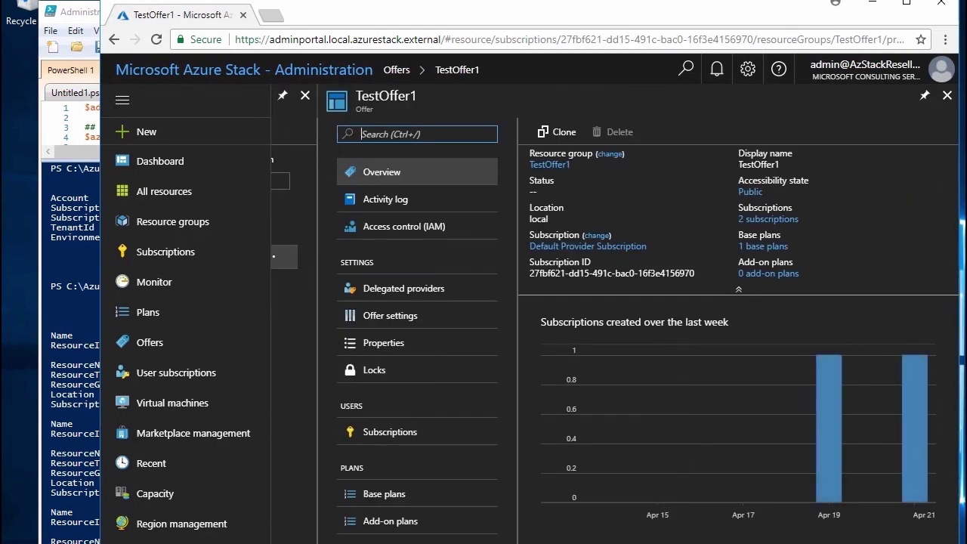
{"action": "left_click", "coordinate": [416, 321]}
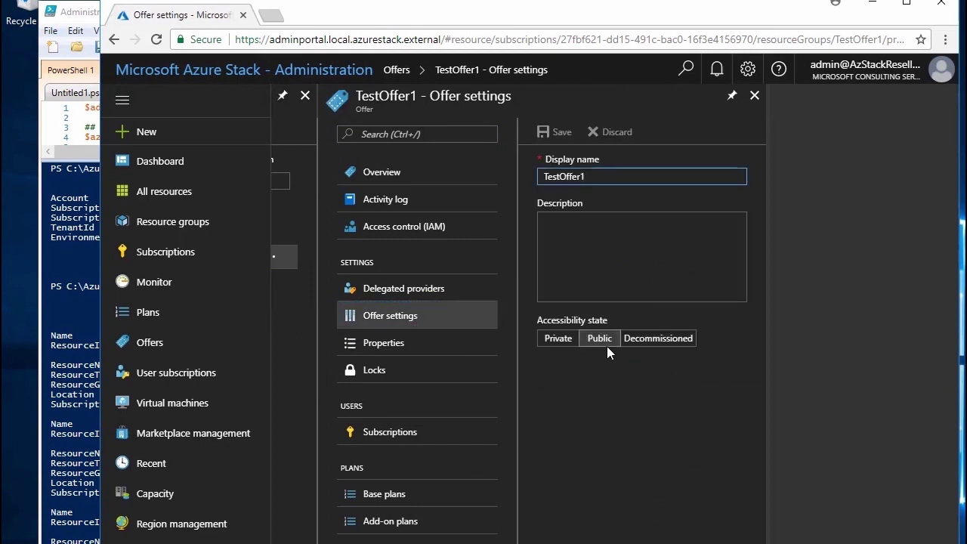
{"action": "left_click", "coordinate": [389, 496]}
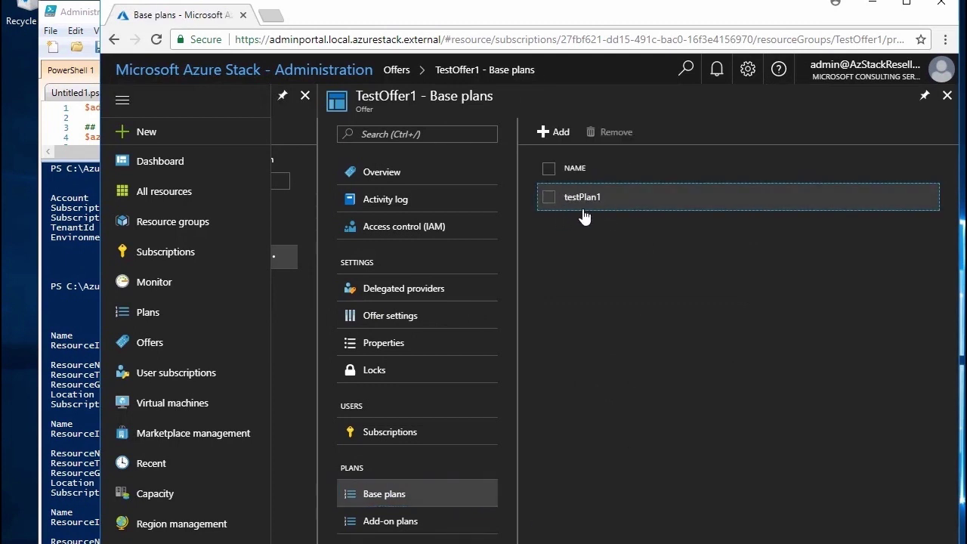
{"action": "left_click", "coordinate": [364, 440]}
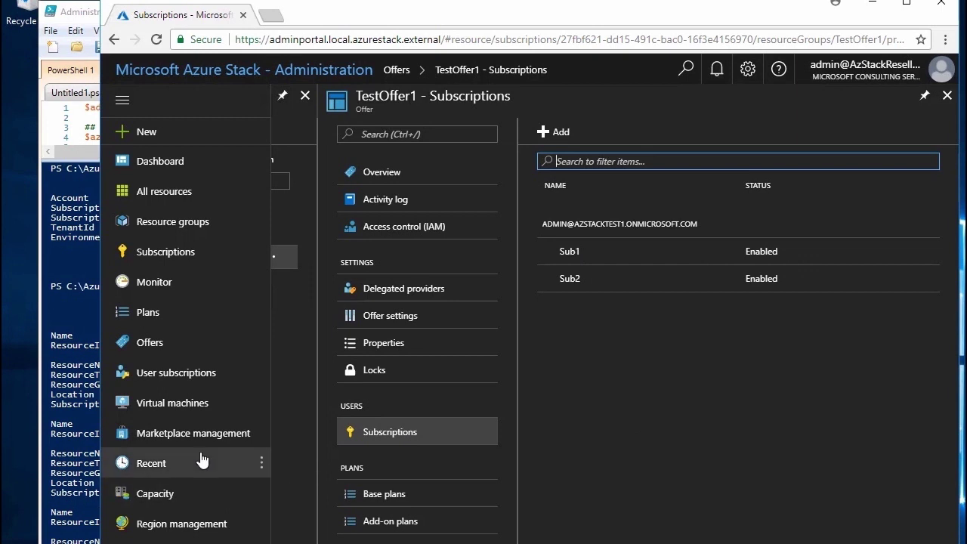
Review the limits of the computeQuoata1 quota under the Compute resource provider in region management, and close the quotas
{"action": "left_click", "coordinate": [207, 521]}
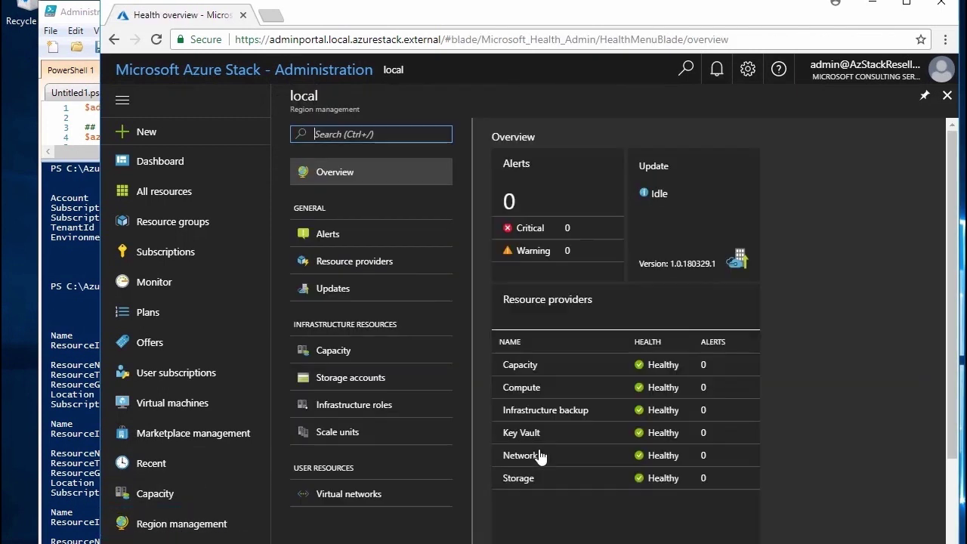
{"action": "left_click", "coordinate": [362, 260]}
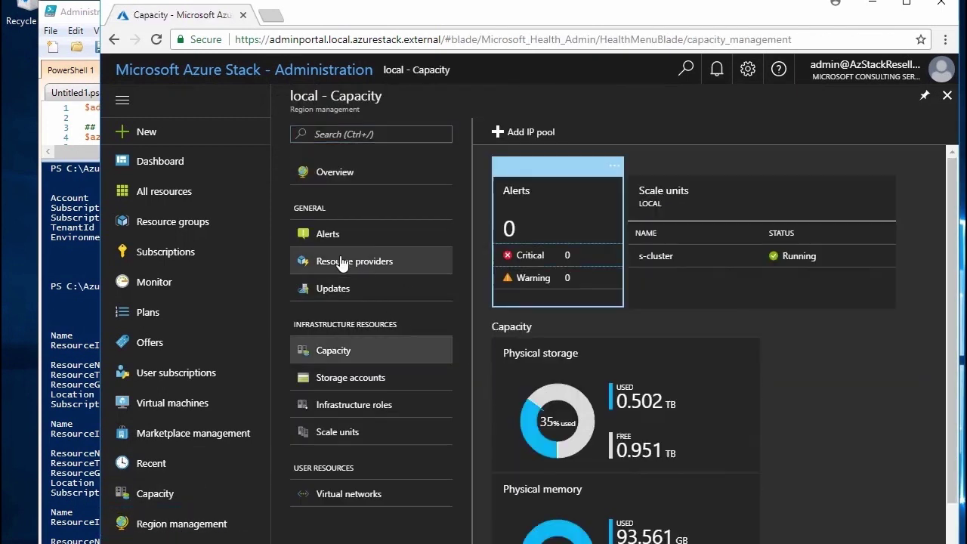
{"action": "left_click", "coordinate": [535, 249]}
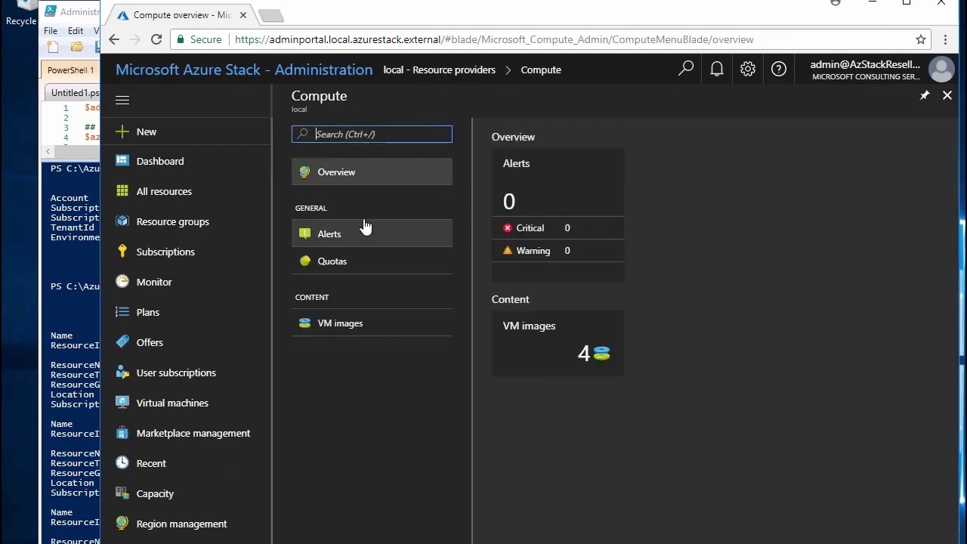
{"action": "left_click", "coordinate": [338, 263]}
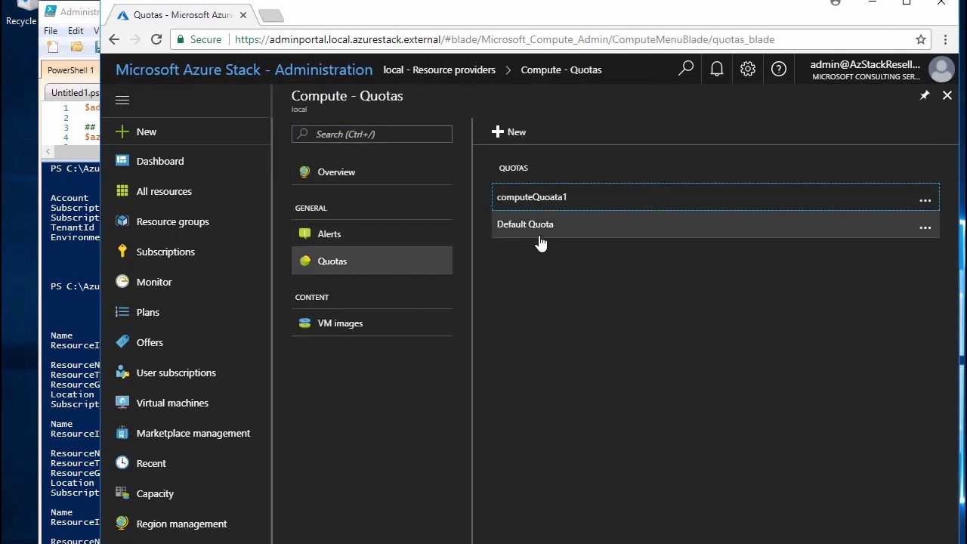
{"action": "left_click", "coordinate": [520, 198]}
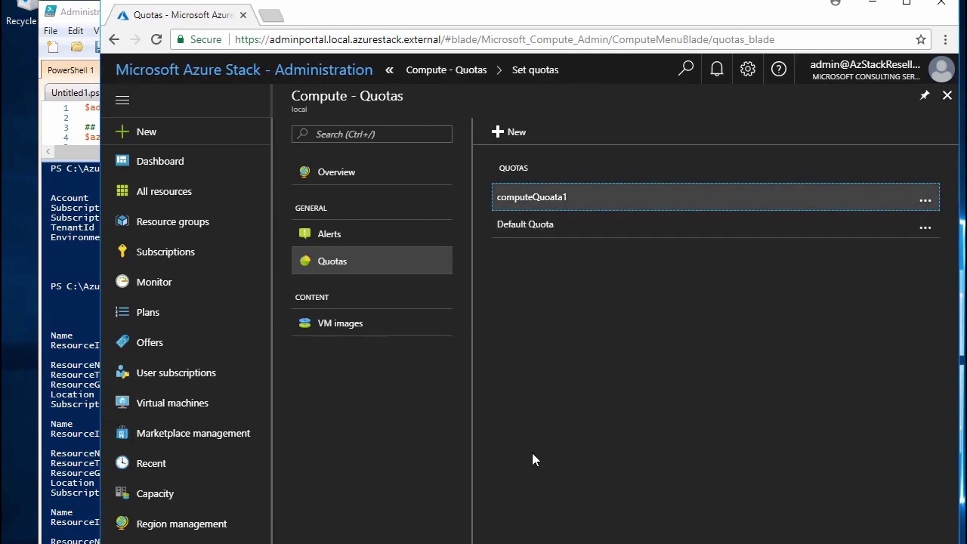
{"action": "left_click", "coordinate": [325, 220]}
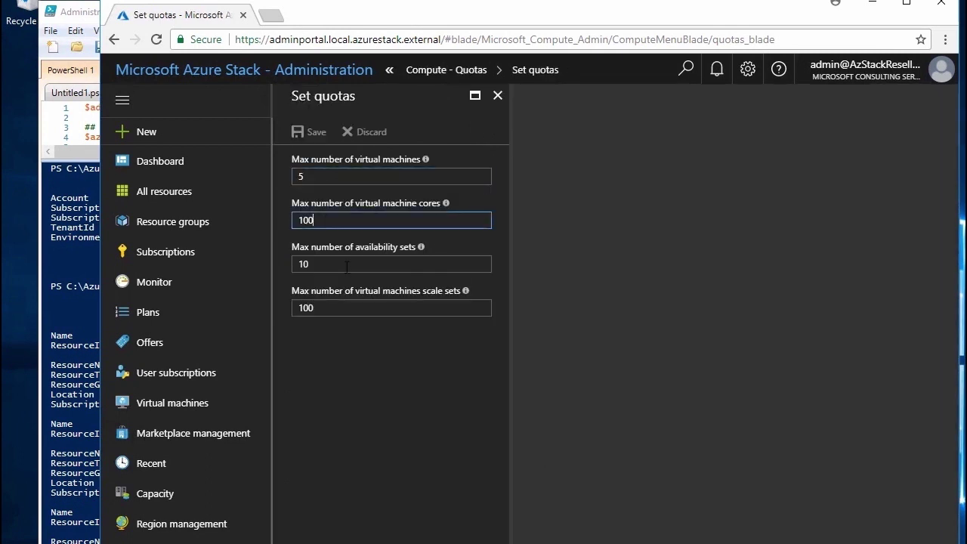
{"action": "left_click", "coordinate": [347, 267]}
{"action": "left_click", "coordinate": [351, 311]}
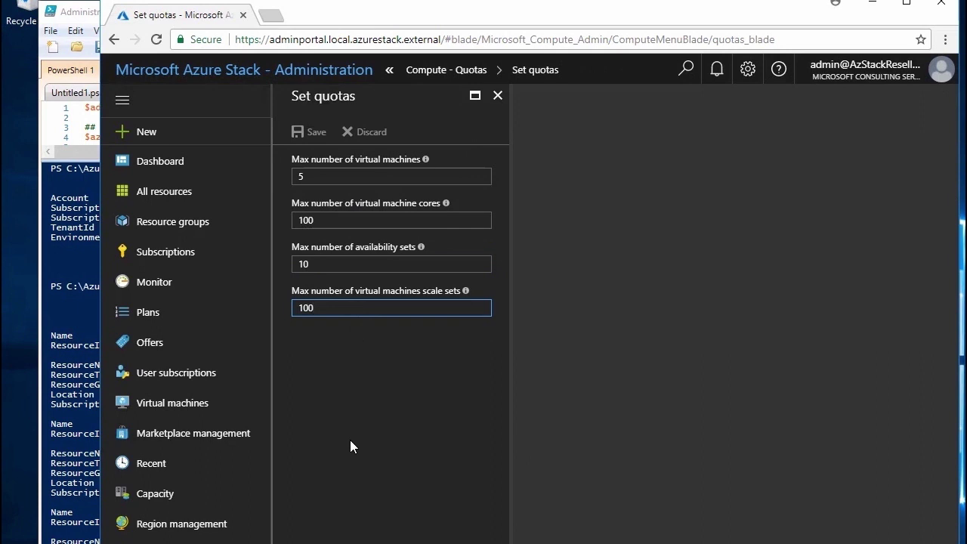
{"action": "left_click", "coordinate": [497, 95]}
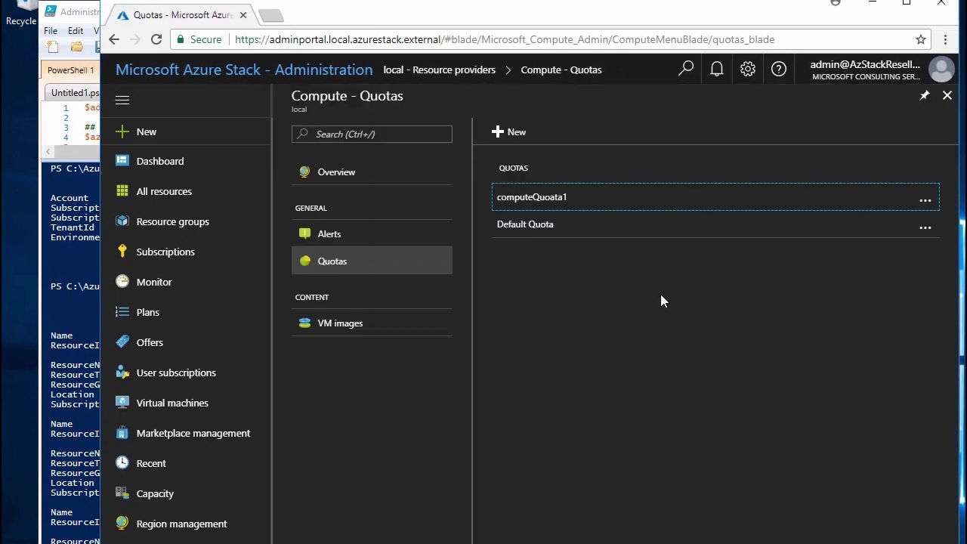
{"action": "left_click", "coordinate": [946, 95]}
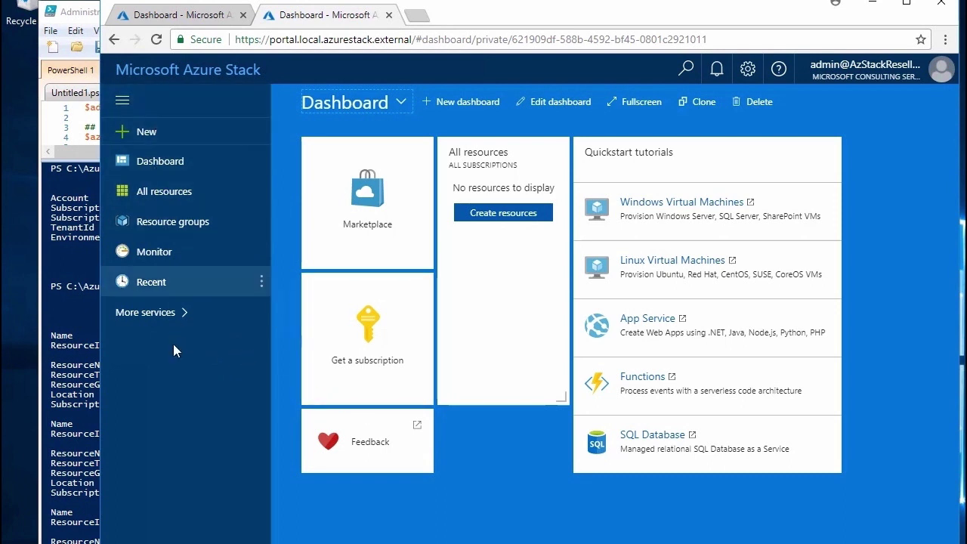
Open the list of subscriptions in the Azure Stack user portal
{"action": "left_click", "coordinate": [170, 312]}
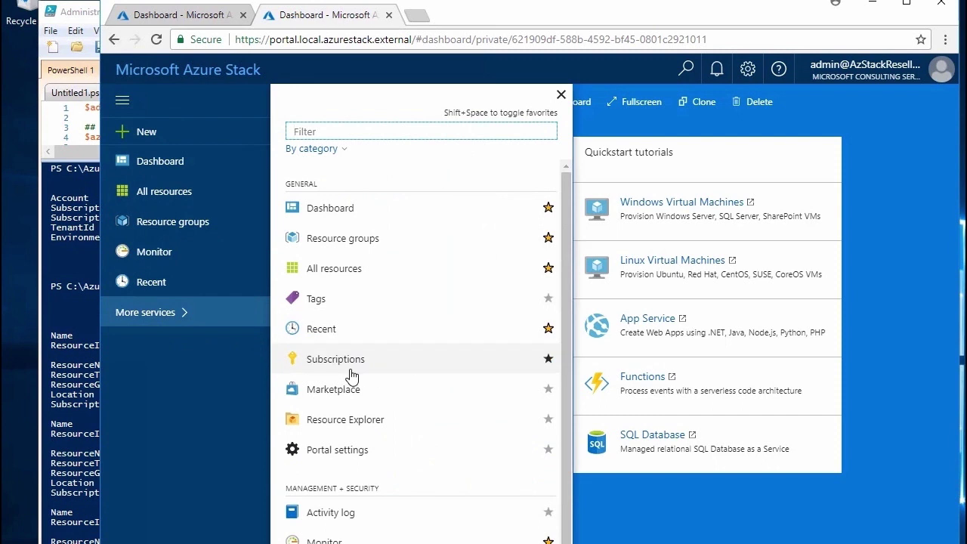
{"action": "left_click", "coordinate": [349, 367]}
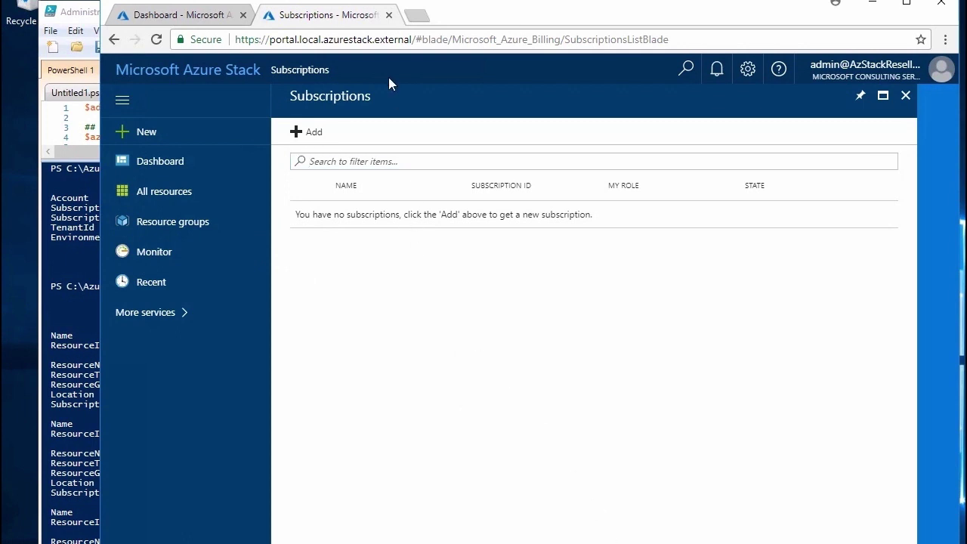
{"action": "left_click", "coordinate": [427, 38]}
{"action": "left_click", "coordinate": [427, 39]}
{"action": "left_click_drag", "start_coordinate": [415, 39], "coordinate": [671, 40]}
{"action": "type", "text": "AzStacktest1.onmicrosoft.com"}
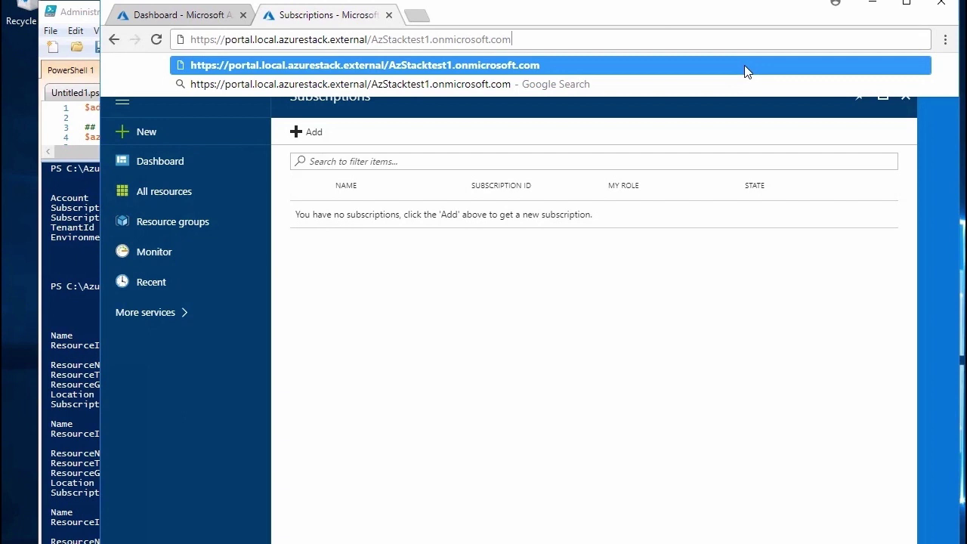
{"action": "left_click", "coordinate": [744, 65]}
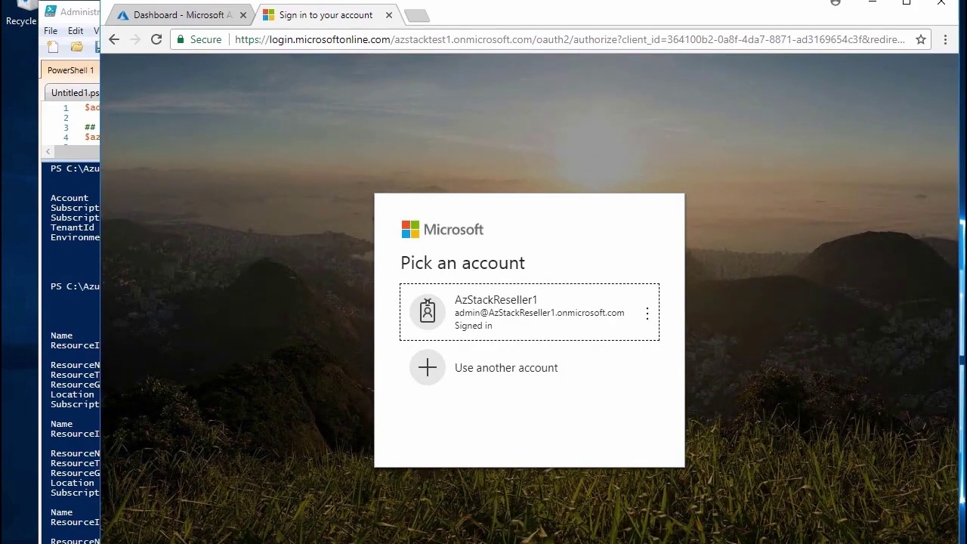
{"action": "left_click", "coordinate": [483, 327]}
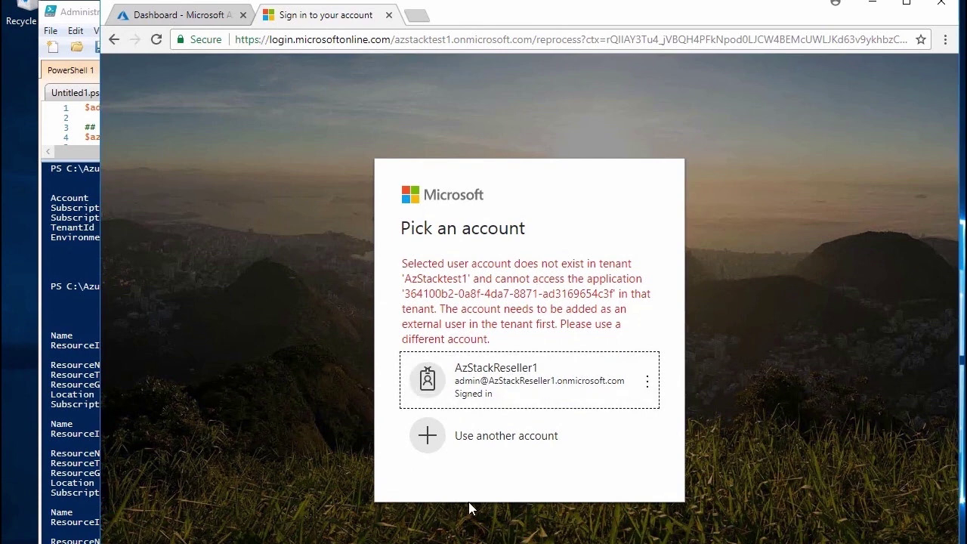
Leave the failed sign-in page and load portal.azure.com in a new tab of the browser window signed in to AzStacktest1
{"action": "left_click", "coordinate": [114, 39]}
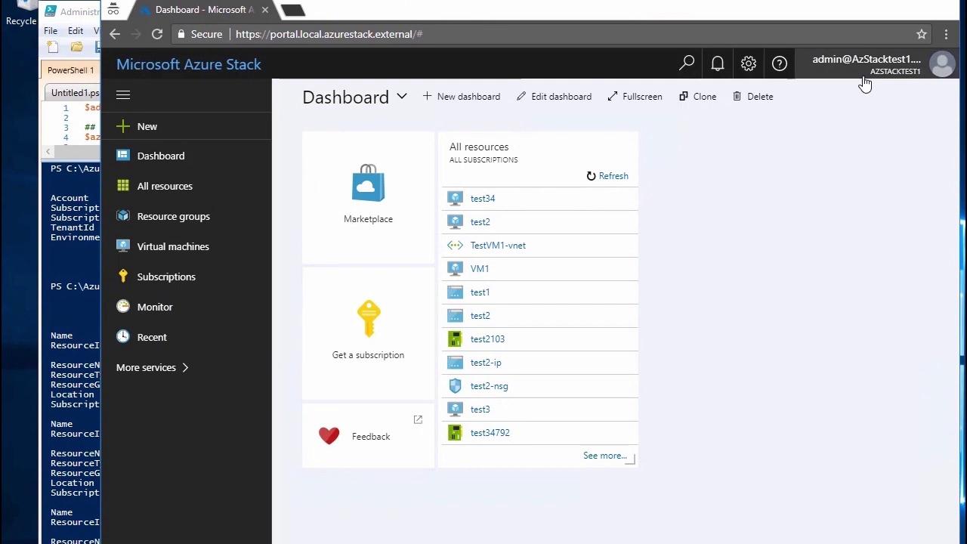
{"action": "mouse_move", "coordinate": [864, 82]}
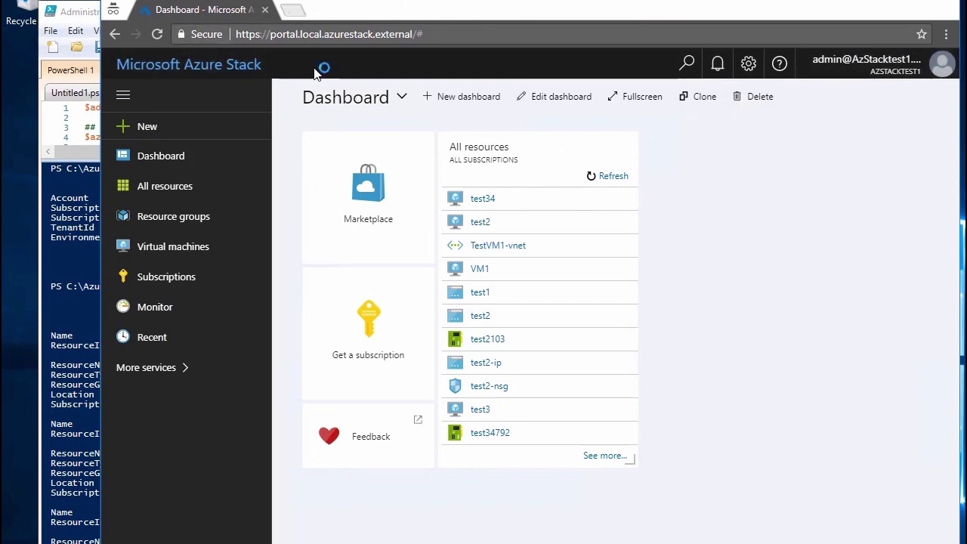
{"action": "key", "text": "ctrl+t"}
{"action": "type", "text": "portal."}
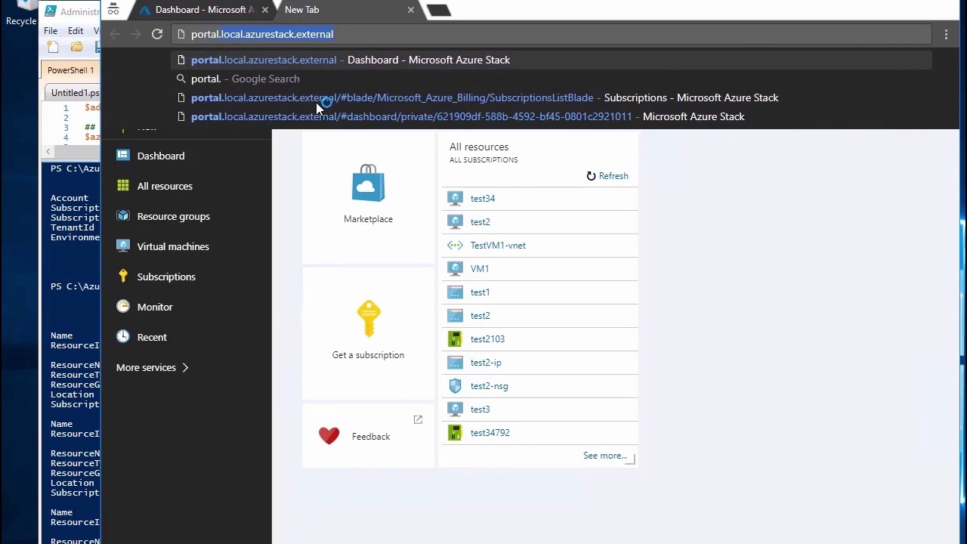
{"action": "type", "text": "azure.com"}
{"action": "key", "text": "Return"}
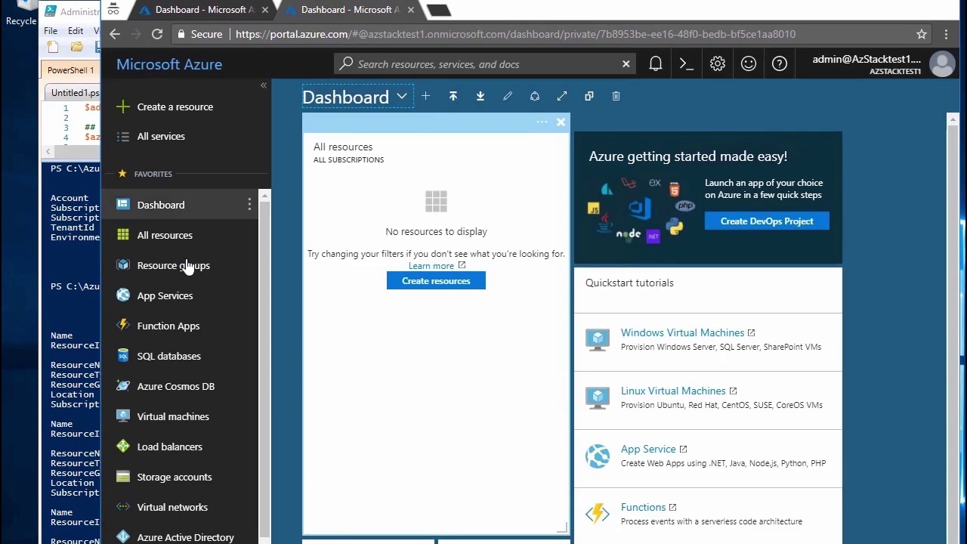
Open the list of all users in the azstacktest1 Azure Active Directory
{"action": "scroll", "coordinate": [189, 442], "scroll_direction": "down", "scroll_amount": 2}
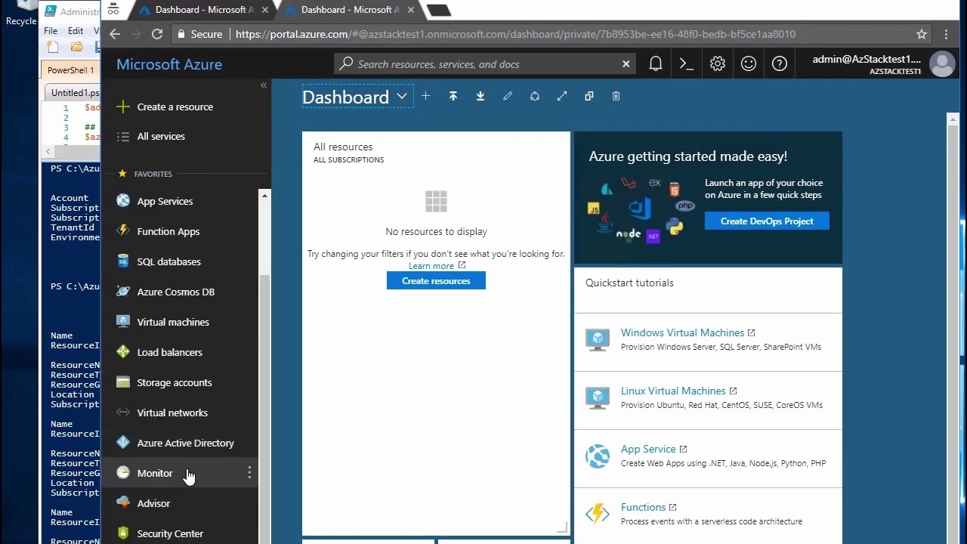
{"action": "left_click", "coordinate": [214, 443]}
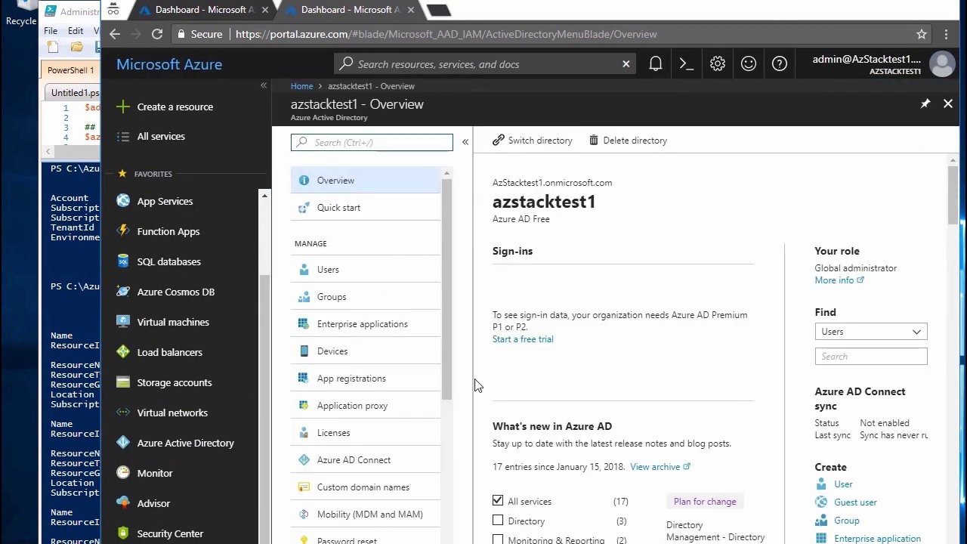
{"action": "left_click", "coordinate": [328, 270]}
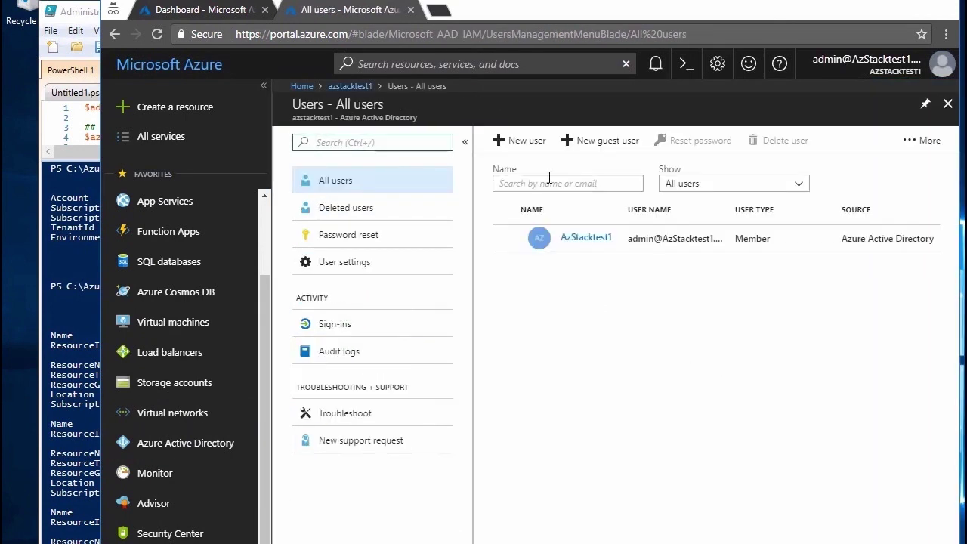
Invite the AzStackReseller1 admin account as a new guest user of azstacktest1, without a personal message
{"action": "left_click", "coordinate": [597, 141]}
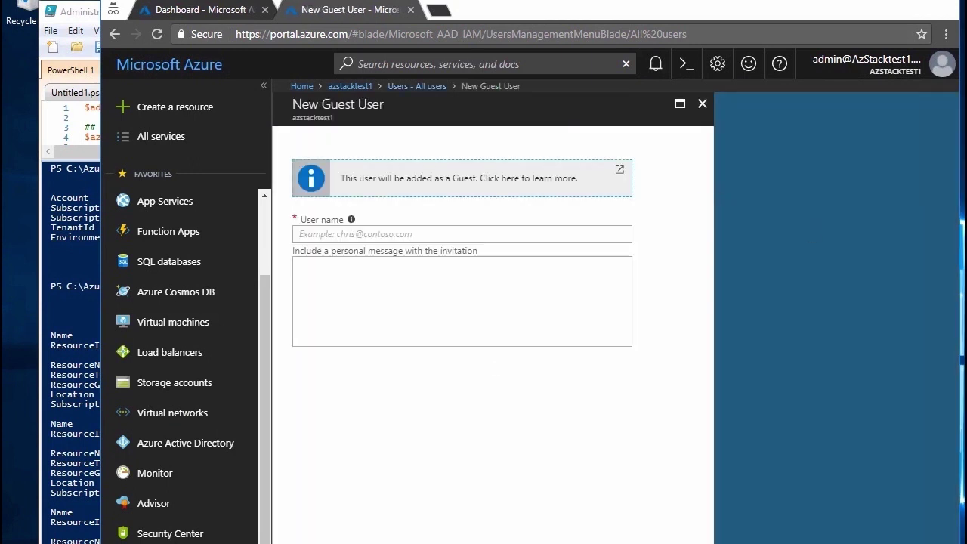
{"action": "key", "text": "Tab"}
{"action": "key", "text": "ctrl+v"}
{"action": "left_click", "coordinate": [470, 335]}
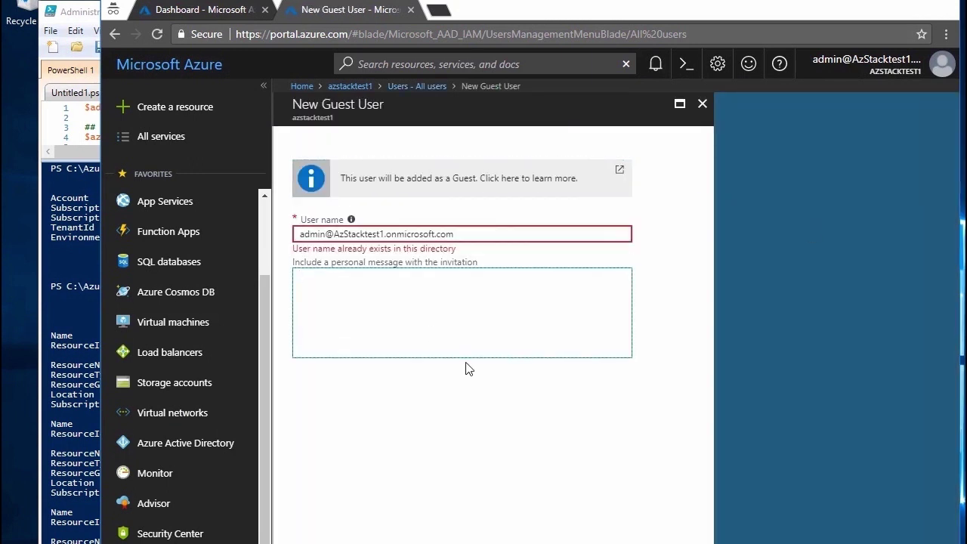
{"action": "triple_click", "coordinate": [483, 233]}
{"action": "key", "text": "ctrl+v"}
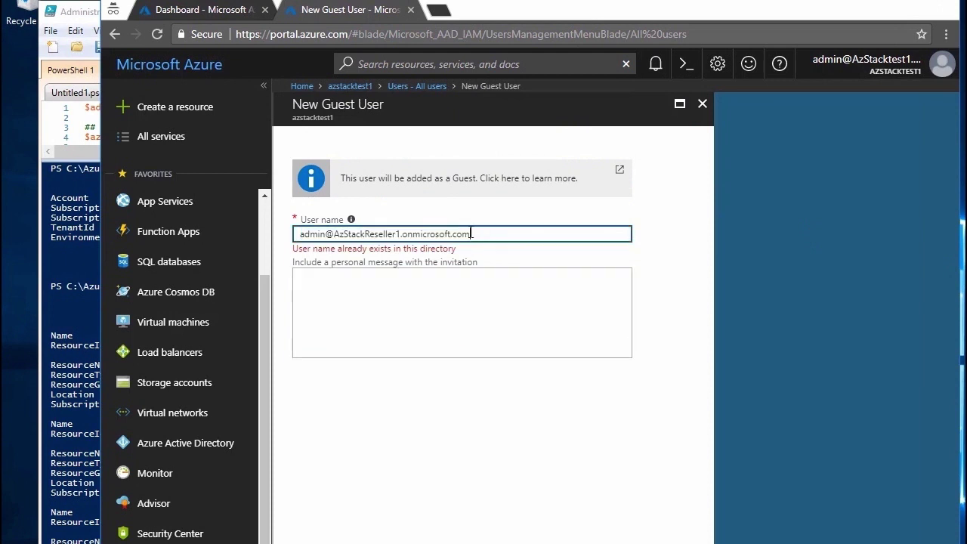
{"action": "left_click", "coordinate": [459, 319]}
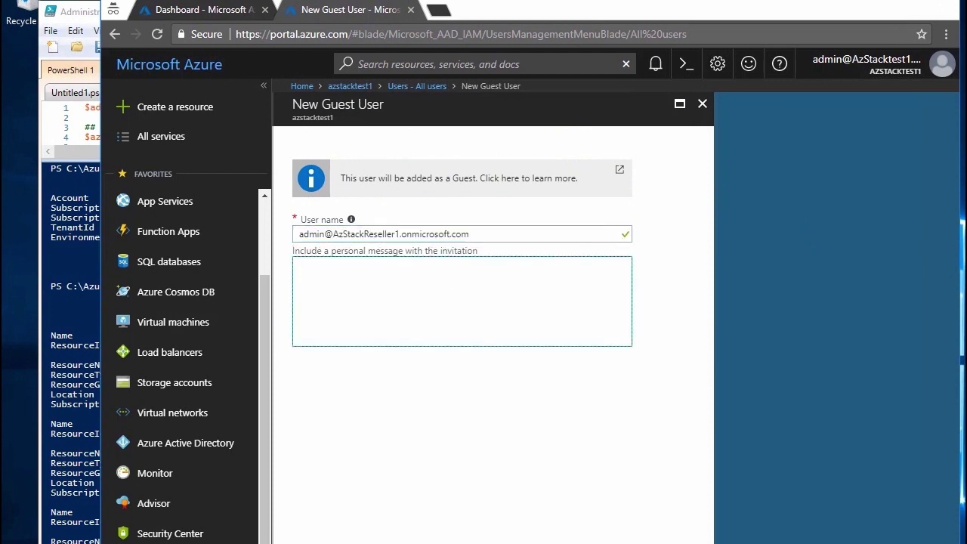
{"action": "double_click", "coordinate": [386, 234]}
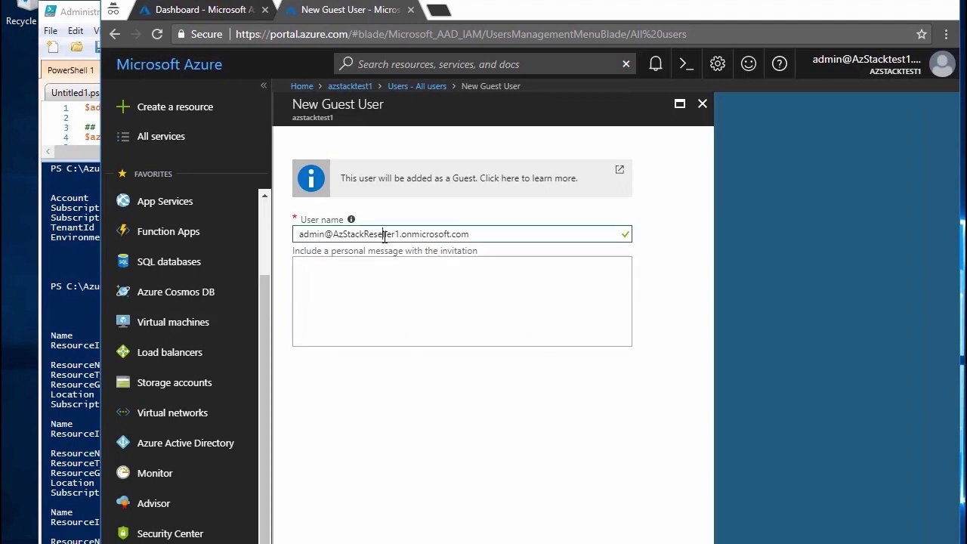
{"action": "left_click", "coordinate": [382, 305]}
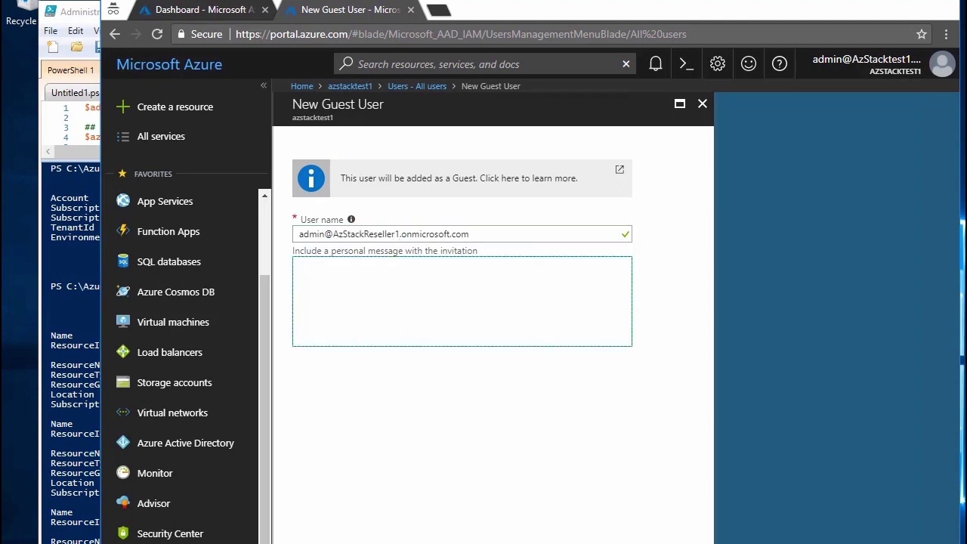
{"action": "left_click", "coordinate": [331, 542]}
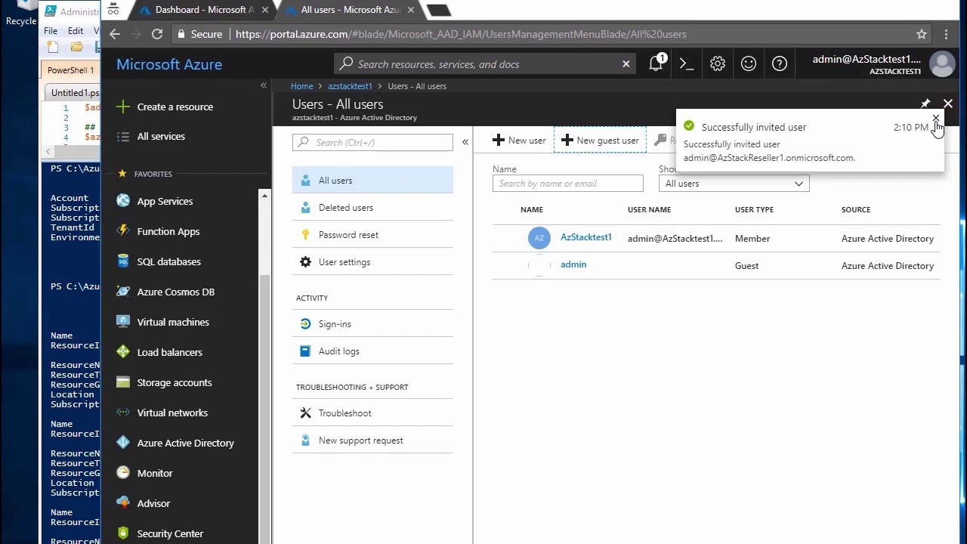
Return to the Azure Stack user portal and open the access control (IAM) settings of the Sub1 subscription
{"action": "left_click", "coordinate": [184, 15]}
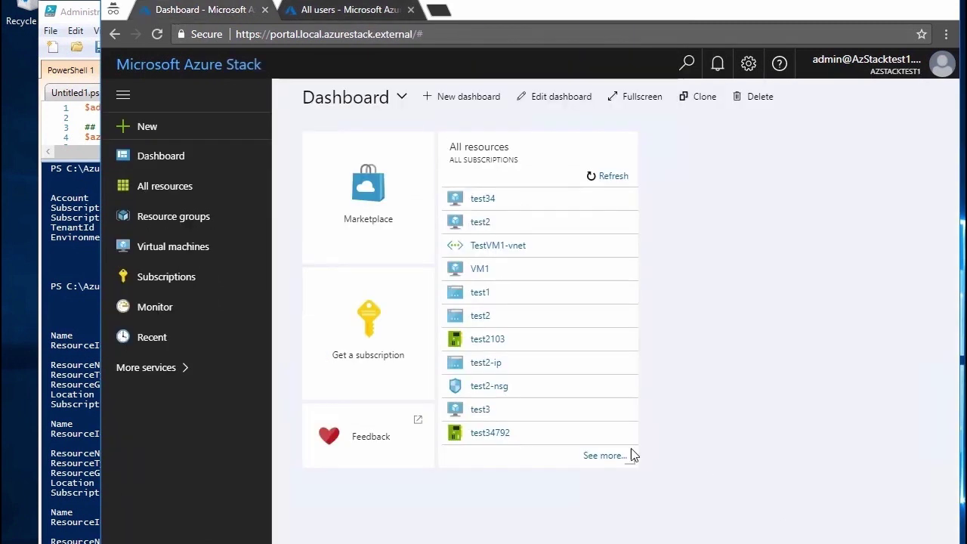
{"action": "left_click", "coordinate": [157, 281]}
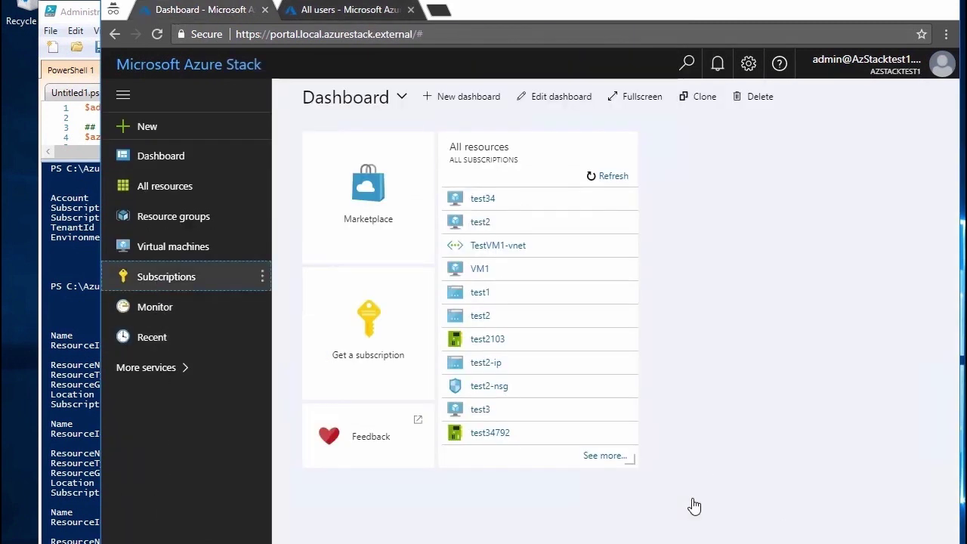
{"action": "left_click", "coordinate": [342, 215]}
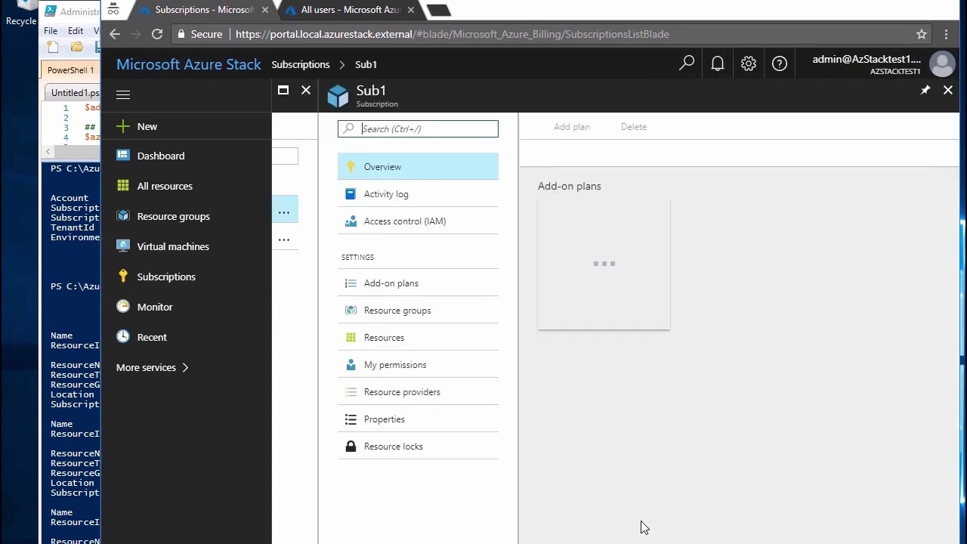
{"action": "left_click", "coordinate": [384, 221]}
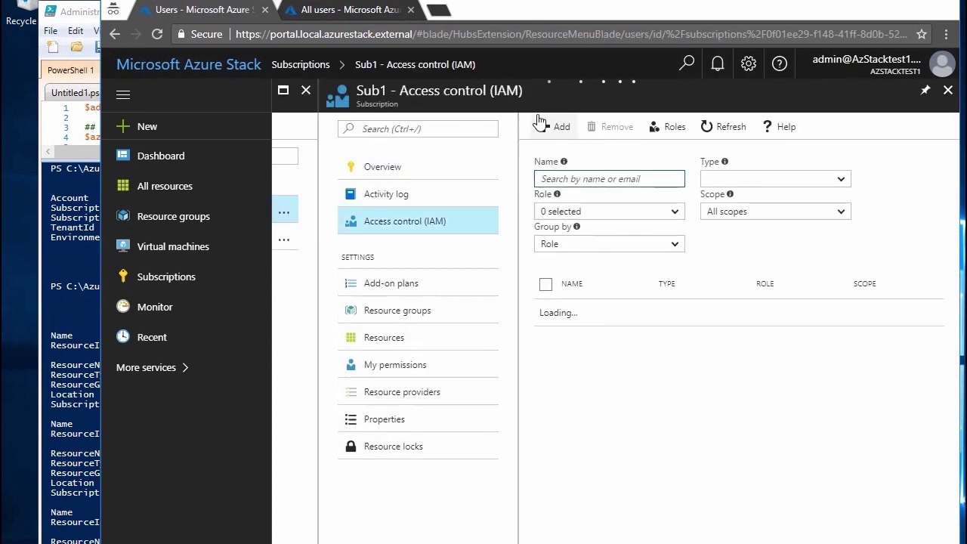
Assign the Owner role on Sub1 to the AzStackReseller1 guest admin and save the permission
{"action": "left_click", "coordinate": [553, 126]}
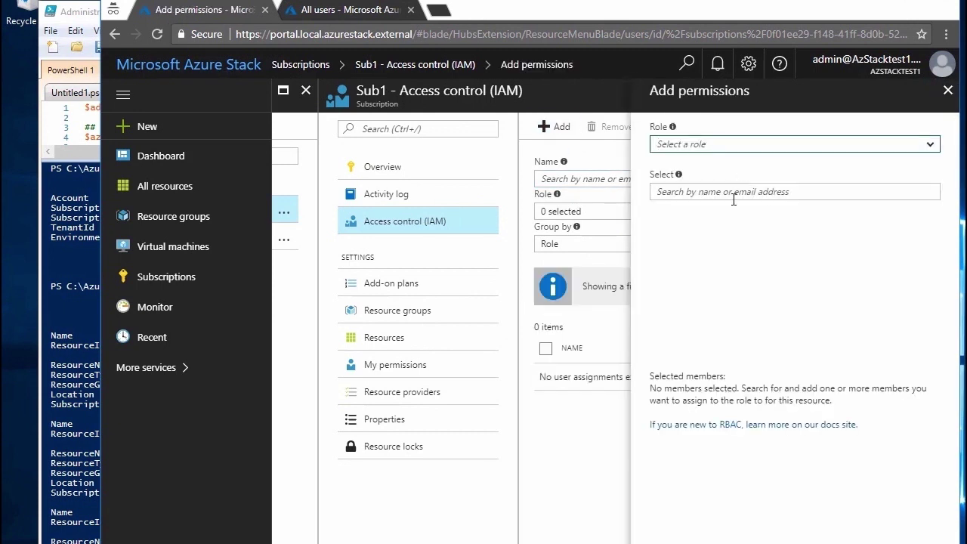
{"action": "left_click", "coordinate": [710, 144]}
{"action": "left_click", "coordinate": [715, 161]}
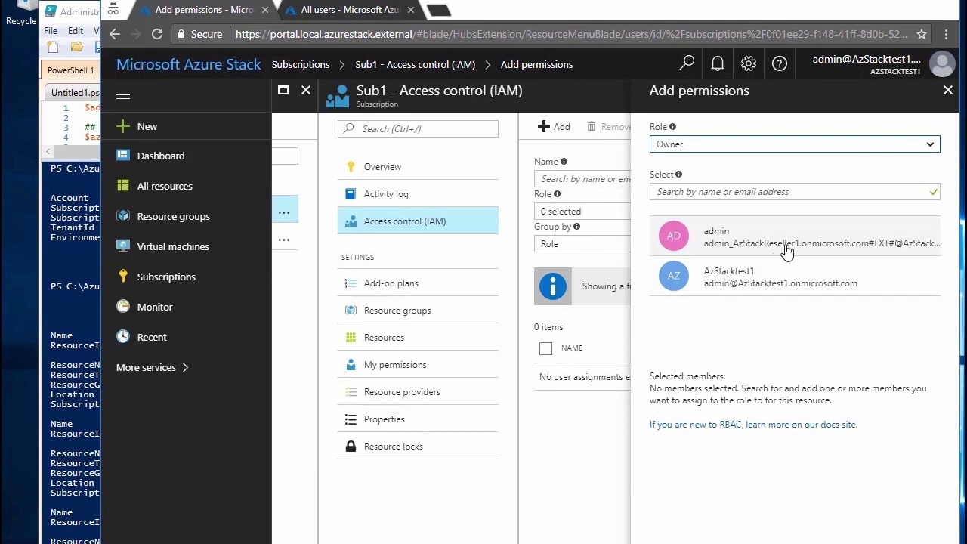
{"action": "left_click", "coordinate": [751, 254]}
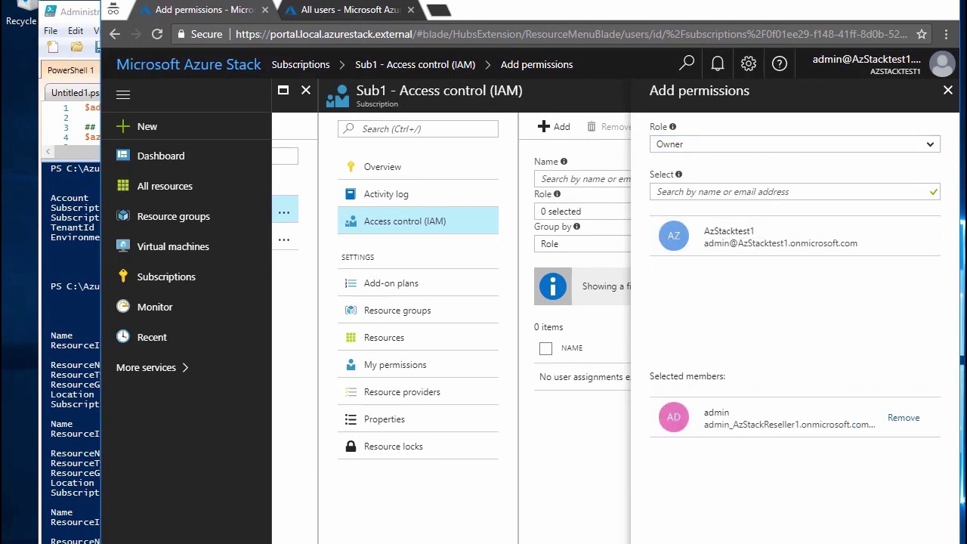
{"action": "left_click", "coordinate": [672, 541]}
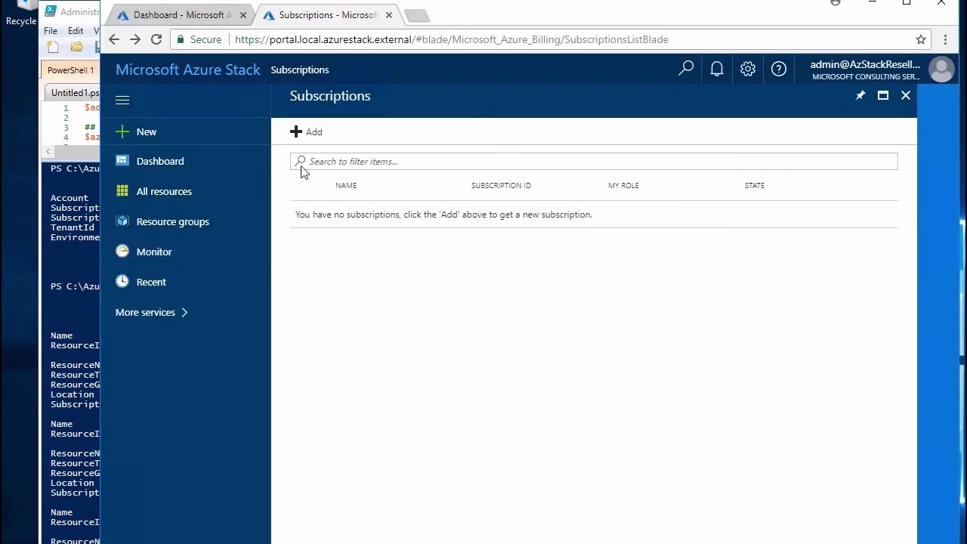
{"action": "left_click", "coordinate": [157, 39]}
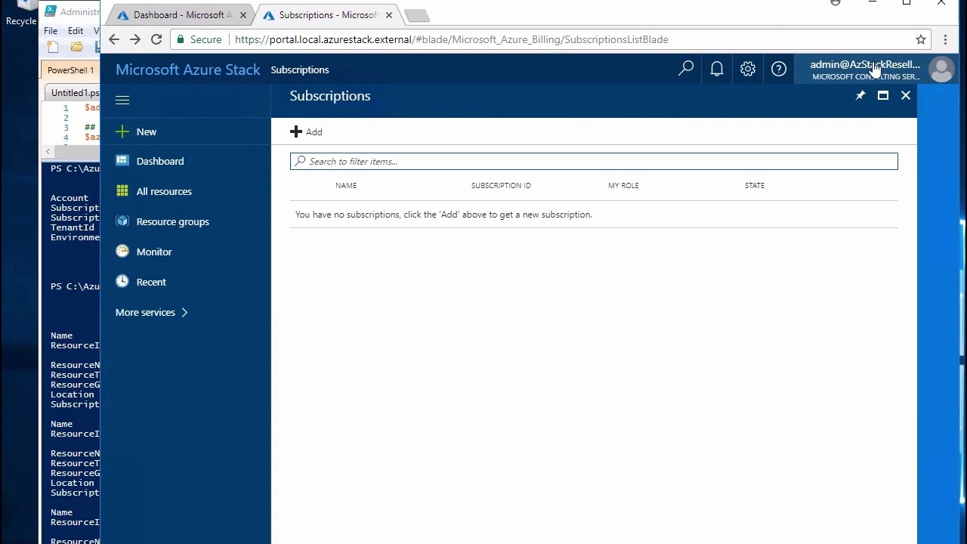
{"action": "left_click", "coordinate": [873, 70]}
{"action": "left_click", "coordinate": [406, 43]}
{"action": "left_click", "coordinate": [410, 41]}
{"action": "left_click_drag", "start_coordinate": [408, 43], "coordinate": [888, 49]}
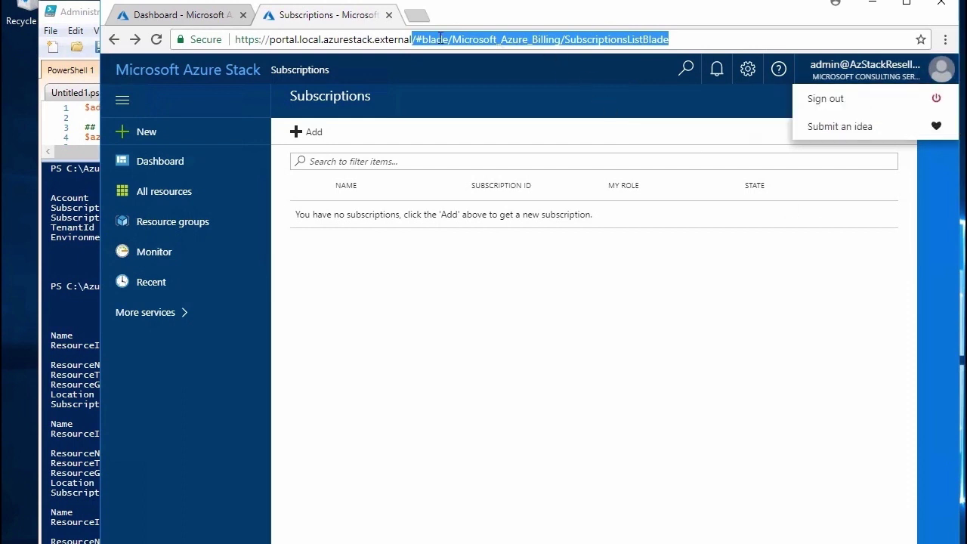
{"action": "left_click", "coordinate": [497, 39]}
{"action": "left_click_drag", "start_coordinate": [413, 40], "coordinate": [888, 39]}
{"action": "type", "text": "azStacktest1.onmicrosoft.com"}
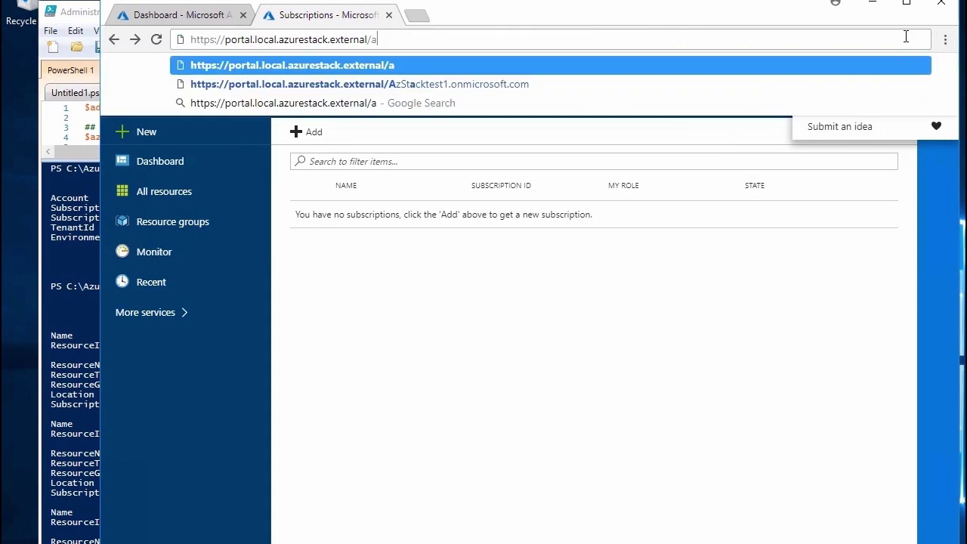
{"action": "key", "text": "Return"}
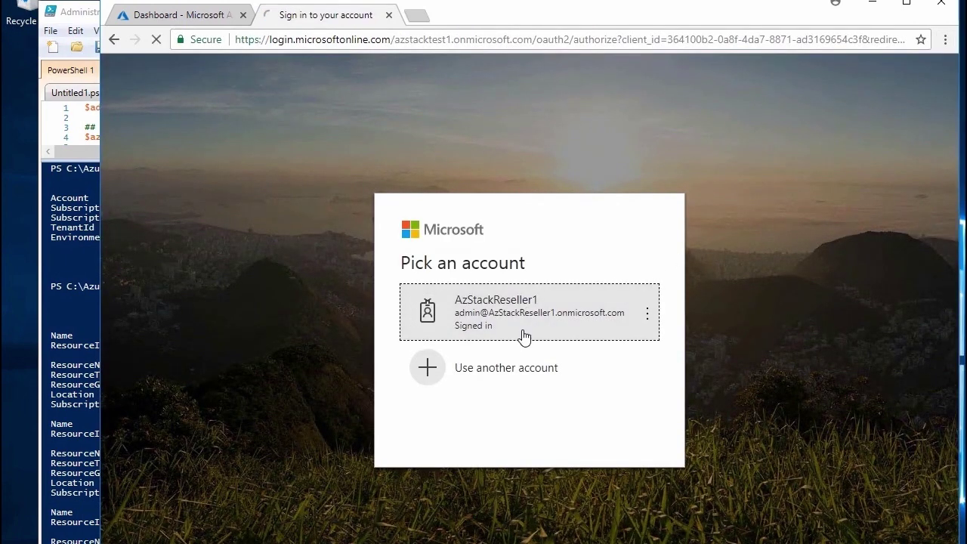
{"action": "left_click", "coordinate": [524, 333]}
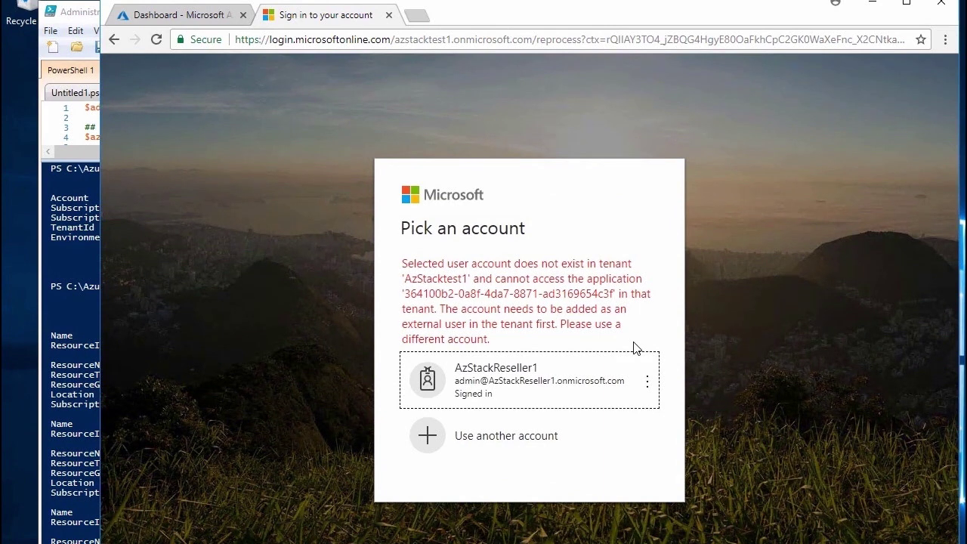
{"action": "left_click", "coordinate": [513, 404]}
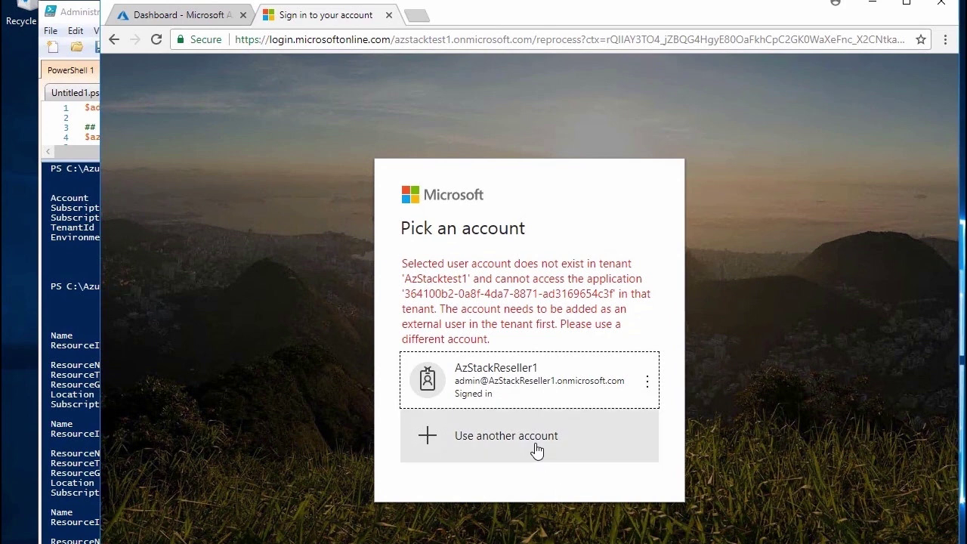
Close the sign-in tab and sign the reseller admin out of the Azure Stack administration portal
{"action": "left_click", "coordinate": [388, 15]}
{"action": "left_click", "coordinate": [865, 70]}
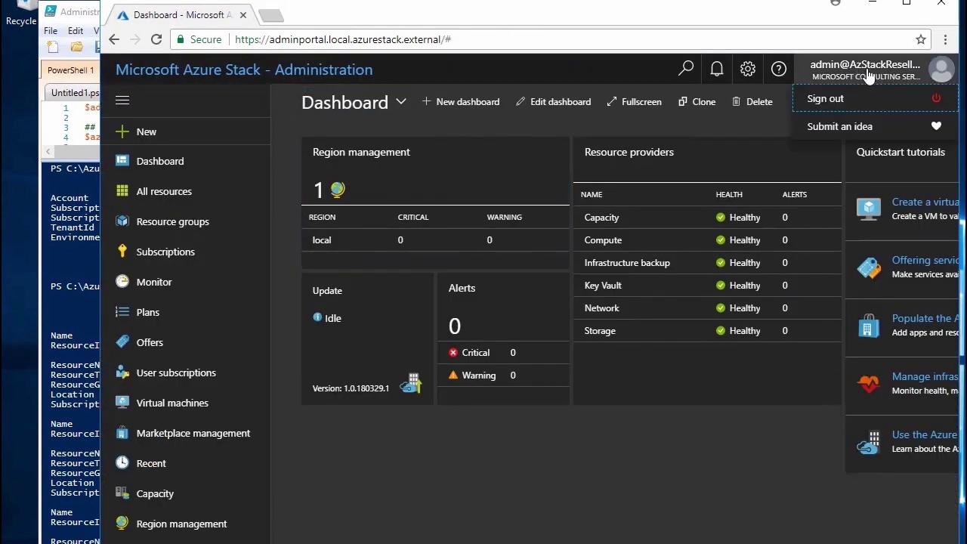
{"action": "left_click", "coordinate": [825, 99]}
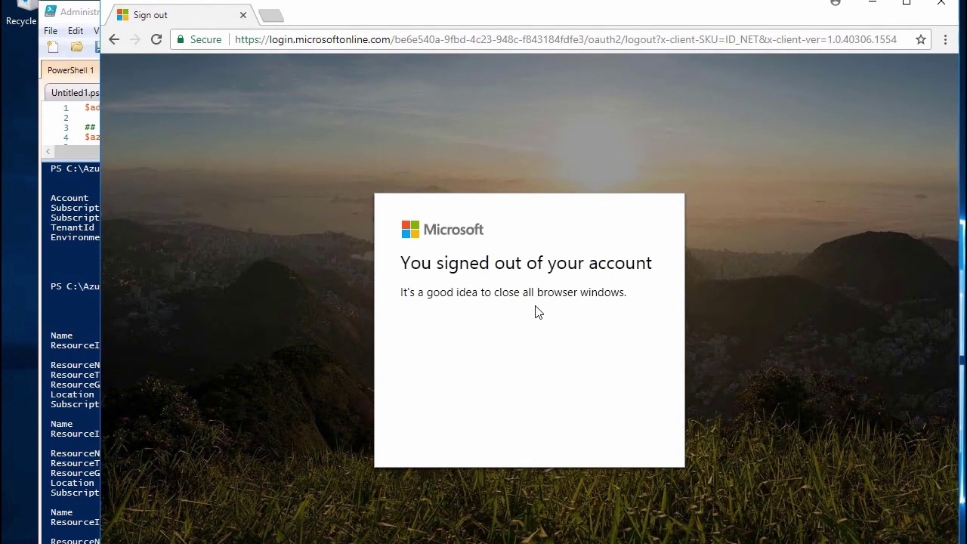
{"action": "left_click", "coordinate": [154, 40]}
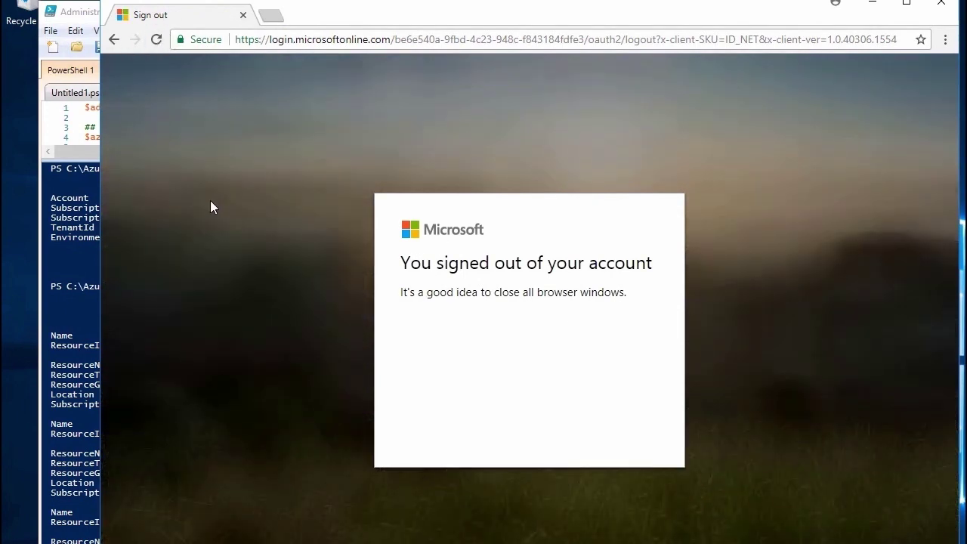
Load portal.local.azurestack.external and try to sign in with the AzStackReseller1 admin account
{"action": "left_click", "coordinate": [377, 45]}
{"action": "type", "text": "a"}
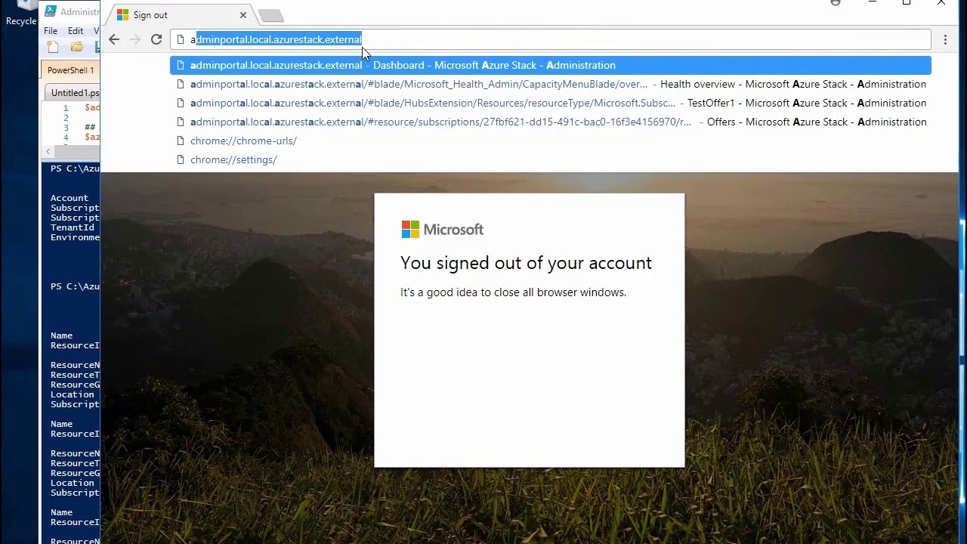
{"action": "key", "text": "BackSpace"}
{"action": "key", "text": "BackSpace"}
{"action": "type", "text": "po"}
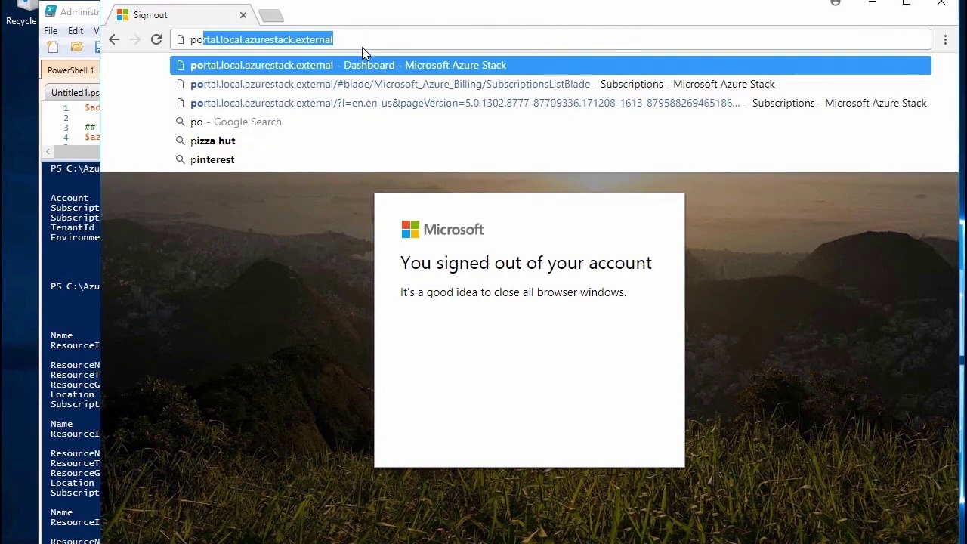
{"action": "key", "text": "Return"}
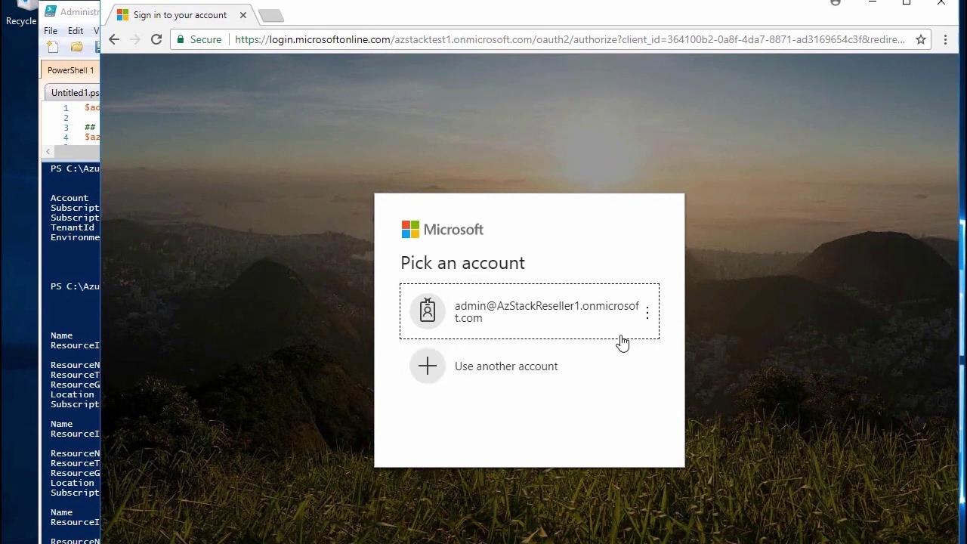
{"action": "left_click", "coordinate": [568, 330]}
{"action": "left_click", "coordinate": [589, 370]}
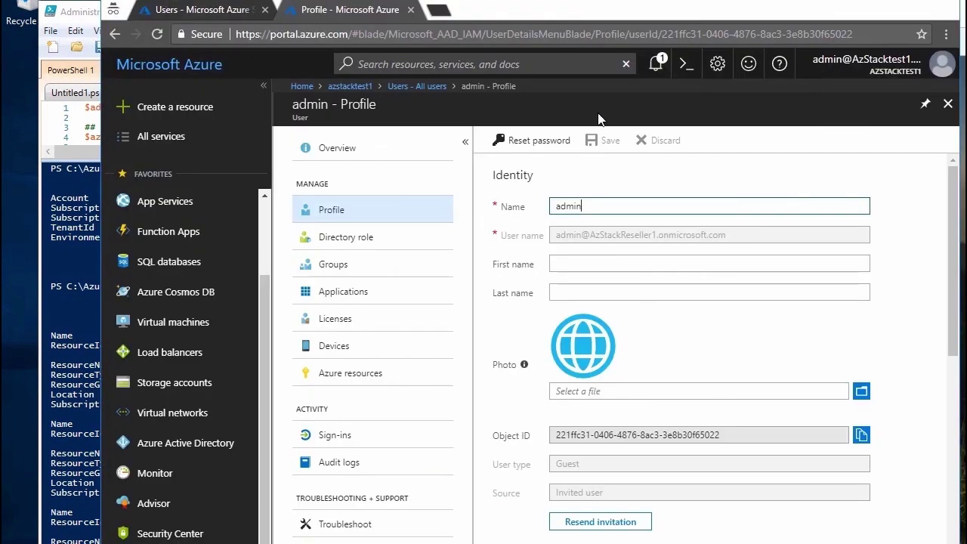
Close the guest admin's profile and the user list, and check the directory name on the Azure Active Directory overview
{"action": "left_click", "coordinate": [948, 103]}
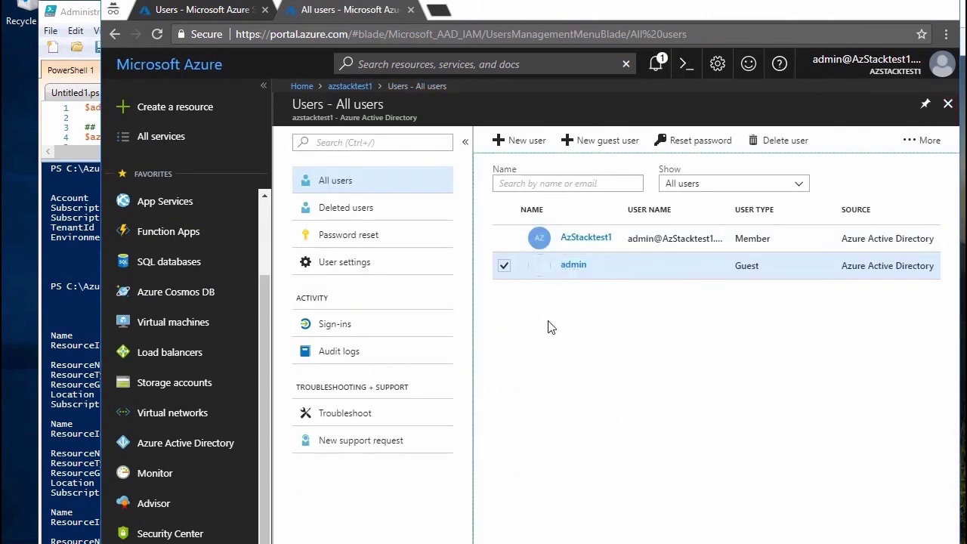
{"action": "left_click", "coordinate": [948, 104]}
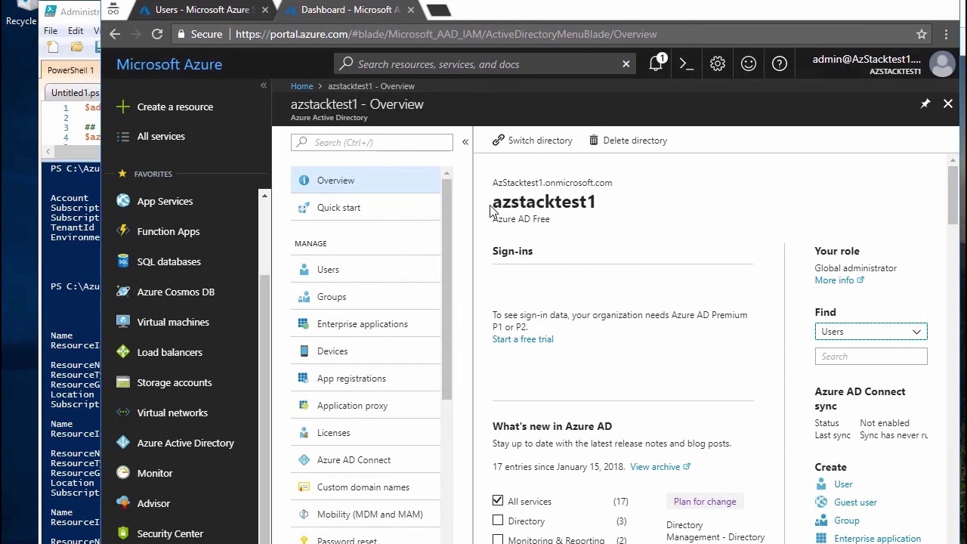
{"action": "double_click", "coordinate": [525, 206]}
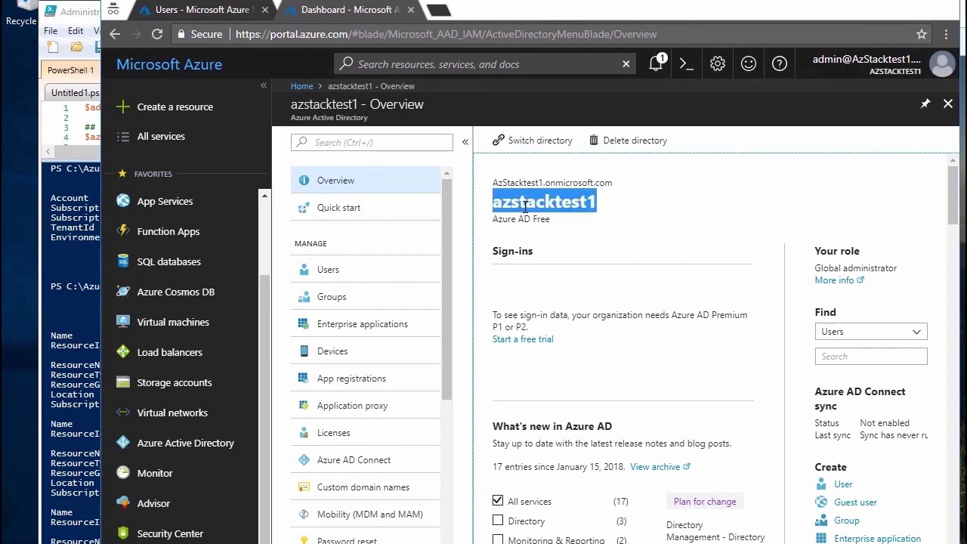
Reopen the guest admin's profile among the azstacktest1 users, resend the invitation and copy its invitation URL
{"action": "left_click", "coordinate": [331, 272]}
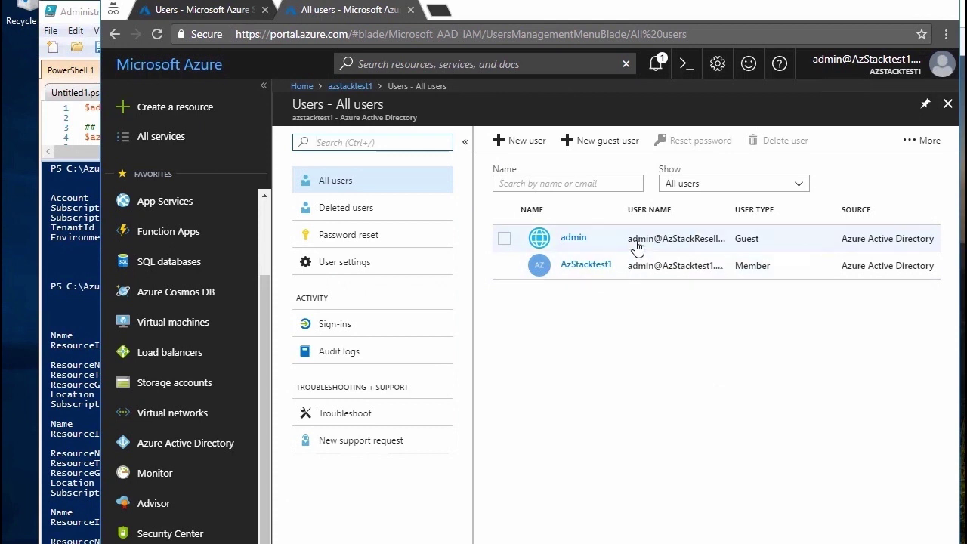
{"action": "left_click", "coordinate": [573, 238]}
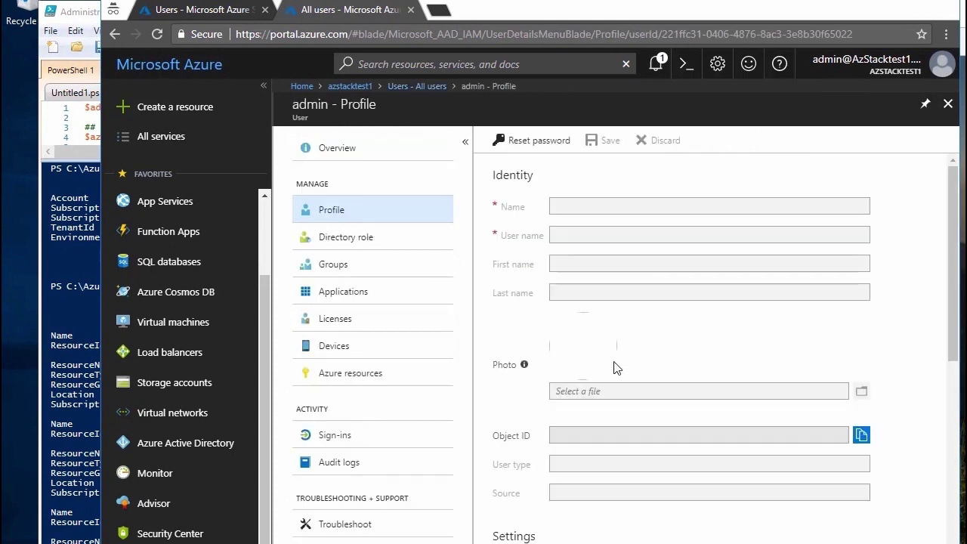
{"action": "scroll", "coordinate": [888, 393], "scroll_direction": "down", "scroll_amount": 1}
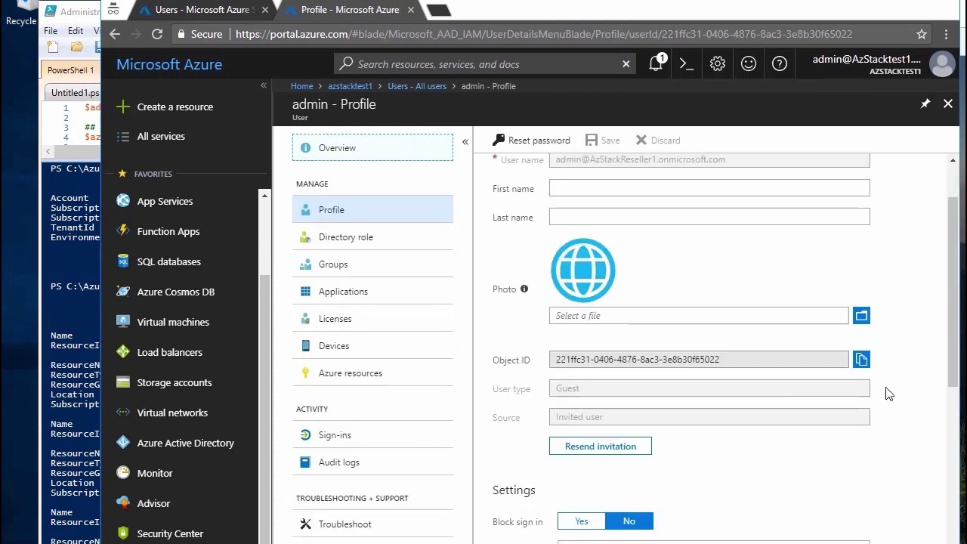
{"action": "left_click", "coordinate": [604, 446]}
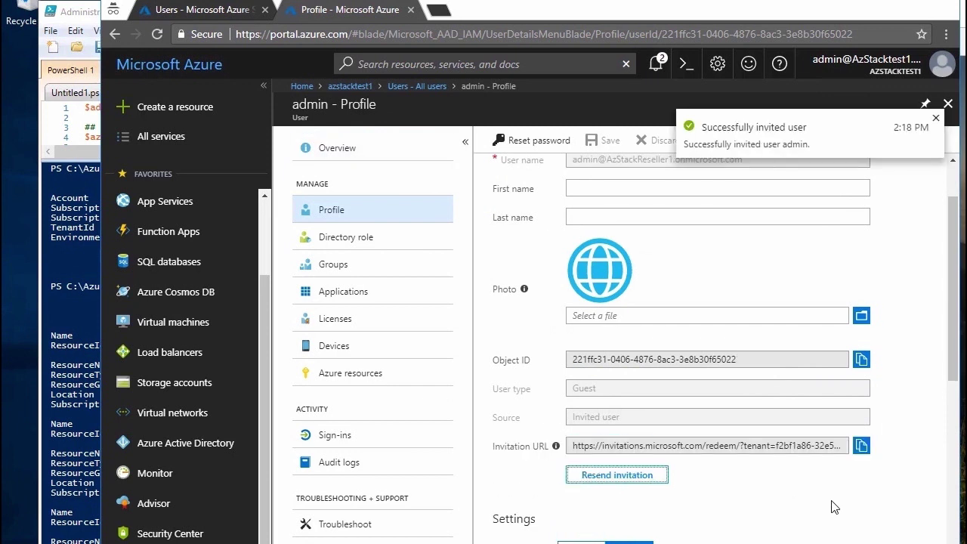
{"action": "scroll", "coordinate": [755, 436], "scroll_direction": "down", "scroll_amount": 1}
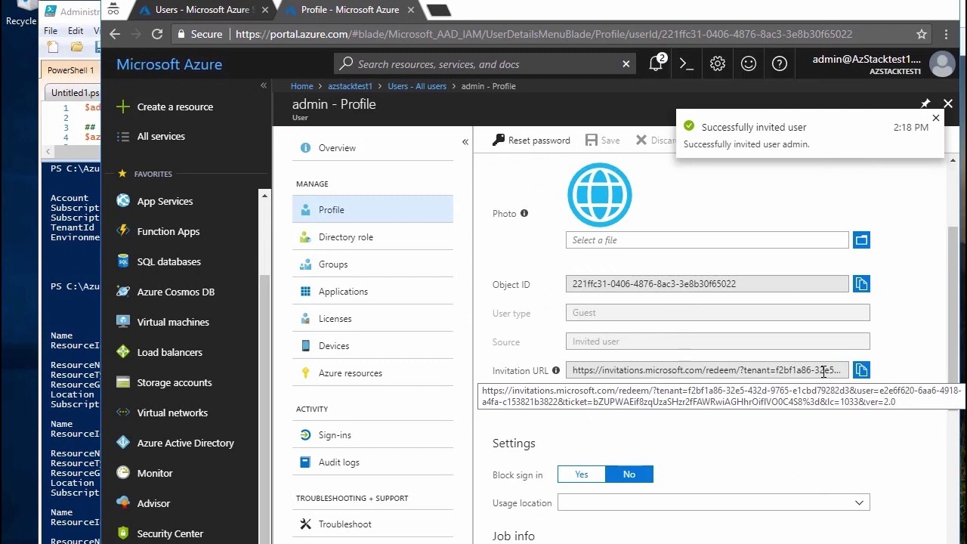
{"action": "left_click", "coordinate": [861, 370]}
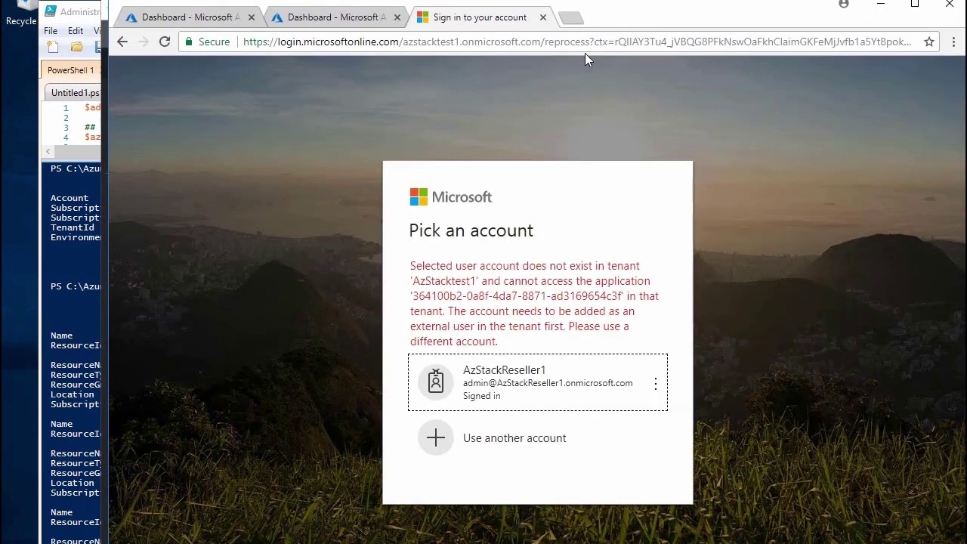
In the reseller's browser window, load the copied invitation URL and accept the AzStacktest1 invitation as the AzStackReseller1 account
{"action": "left_click", "coordinate": [414, 43]}
{"action": "right_click", "coordinate": [414, 43]}
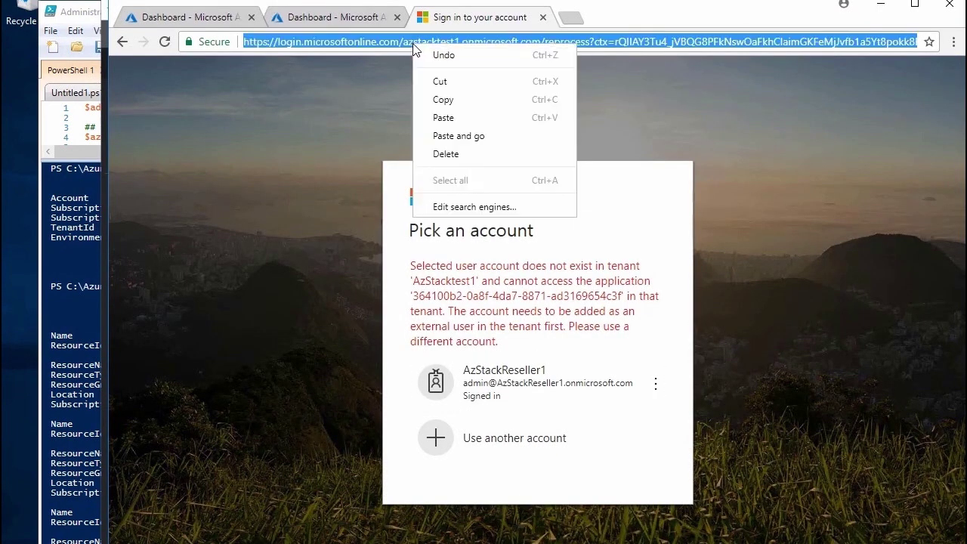
{"action": "left_click", "coordinate": [466, 136]}
{"action": "left_click", "coordinate": [460, 395]}
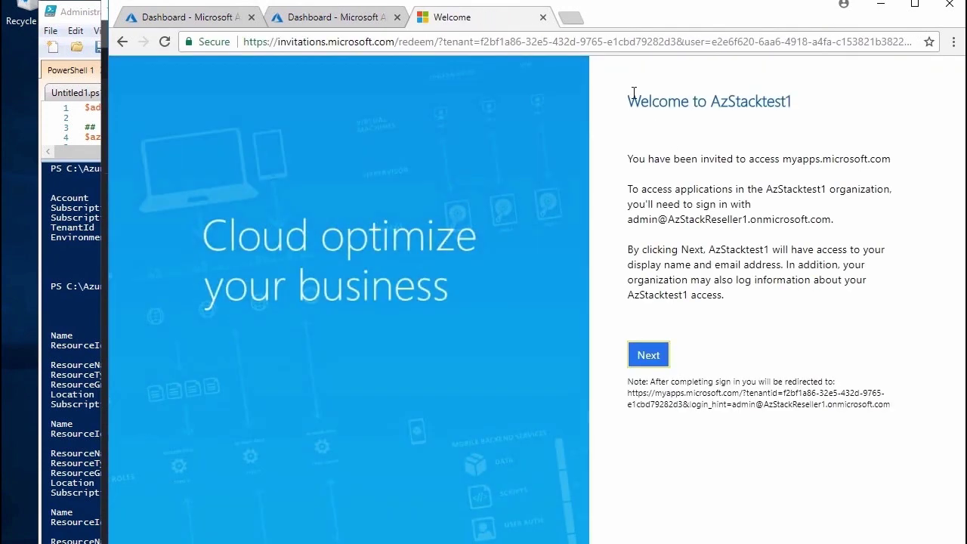
{"action": "left_click_drag", "start_coordinate": [633, 92], "coordinate": [830, 101]}
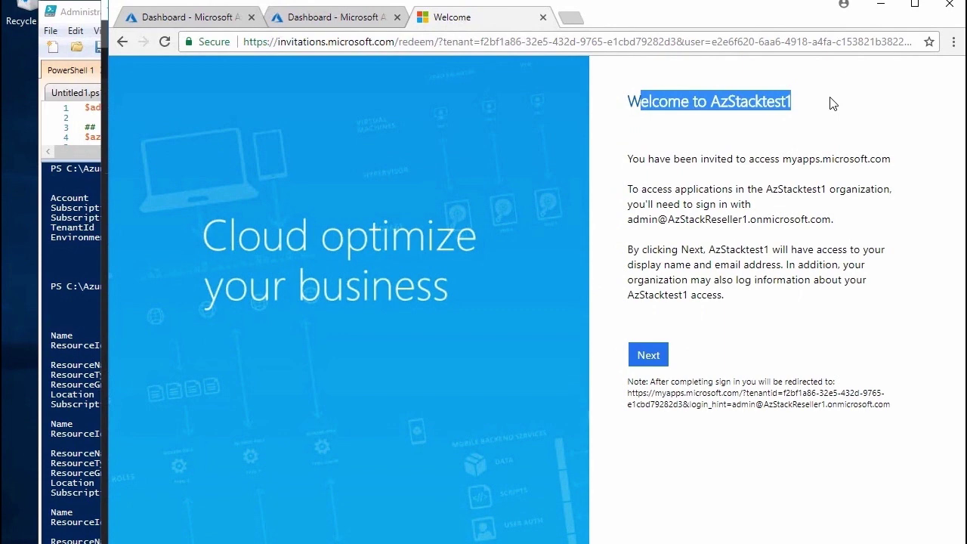
{"action": "left_click", "coordinate": [827, 108]}
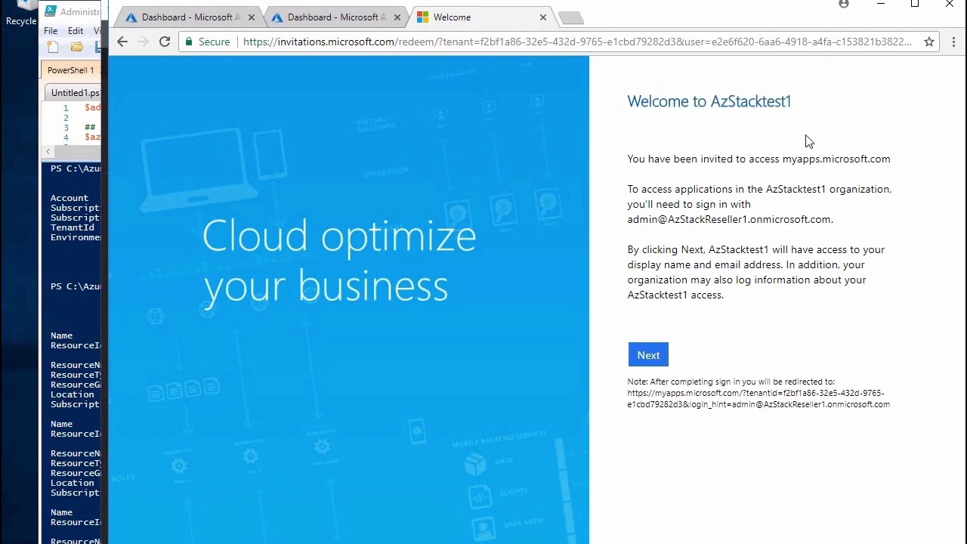
{"action": "left_click", "coordinate": [654, 359]}
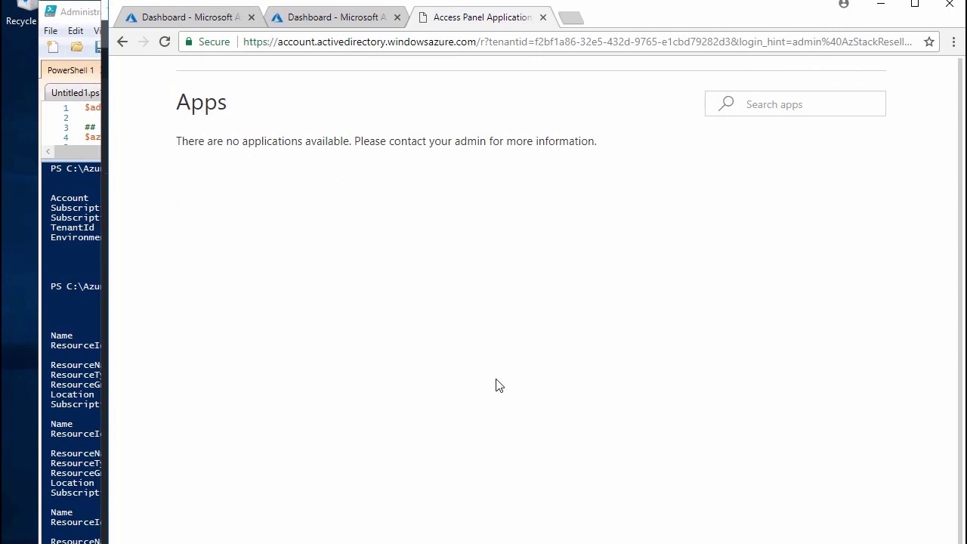
{"action": "key", "text": "ctrl+w"}
{"action": "key", "text": "ctrl+t"}
{"action": "type", "text": "por"}
{"action": "key", "text": "End"}
{"action": "key", "text": "ctrl+v"}
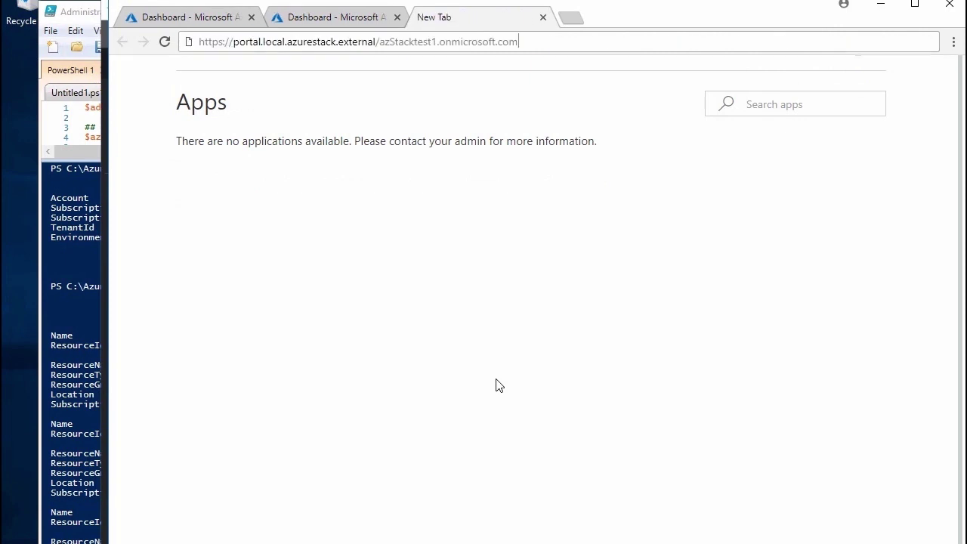
{"action": "key", "text": "Return"}
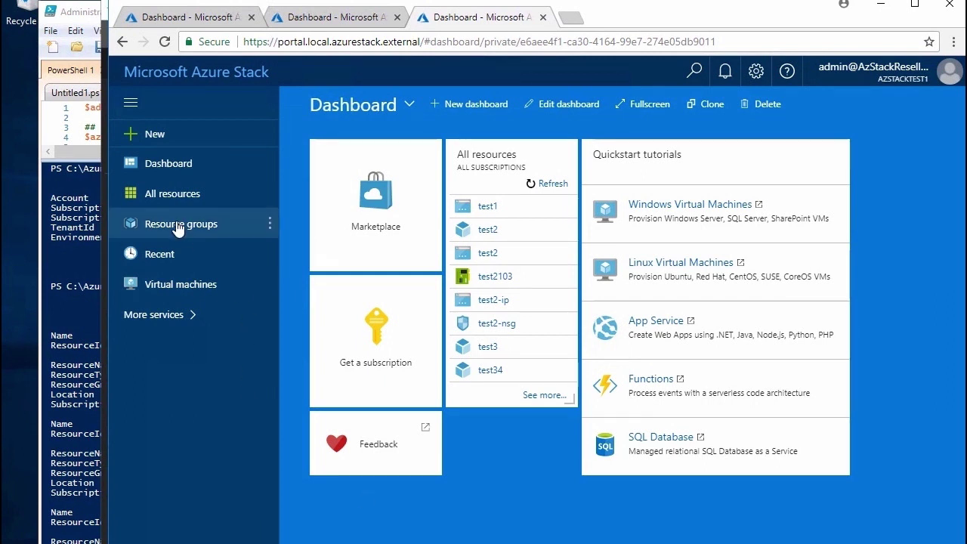
Add Subscriptions to the favorite services in the reseller's Azure Stack portal
{"action": "left_click", "coordinate": [158, 316]}
{"action": "left_click", "coordinate": [483, 373]}
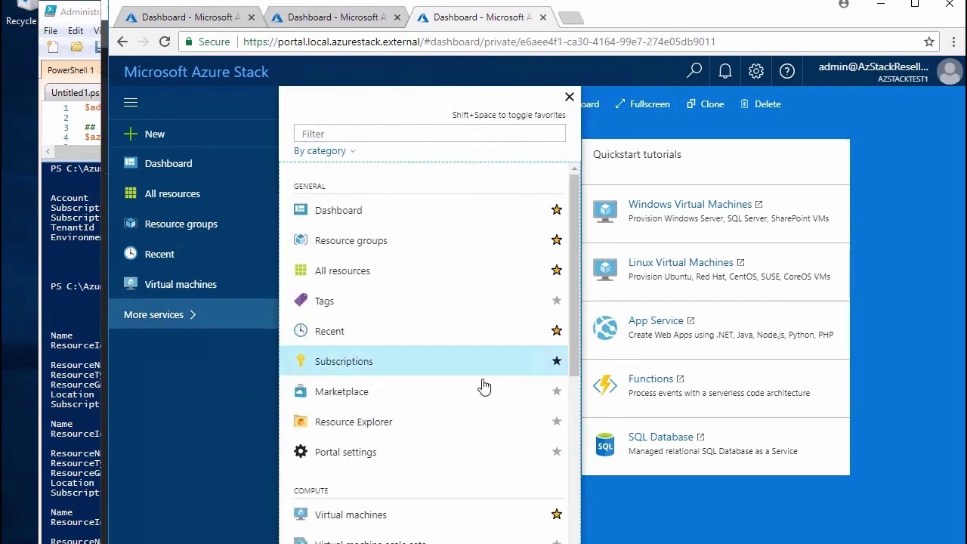
{"action": "left_click", "coordinate": [555, 361]}
Open the Sub1 subscription to check the reseller's role on it, and return to the subscriptions list
{"action": "left_click", "coordinate": [352, 219]}
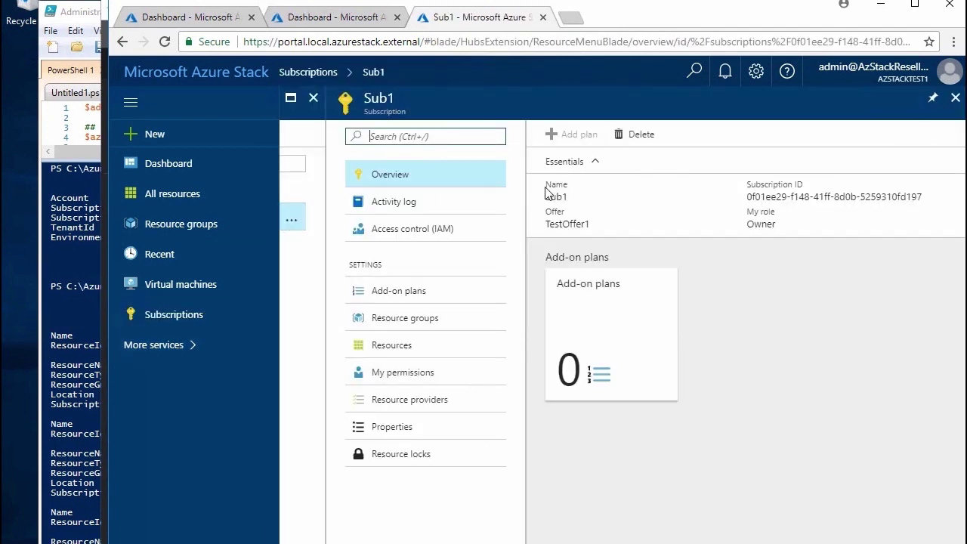
{"action": "double_click", "coordinate": [758, 225]}
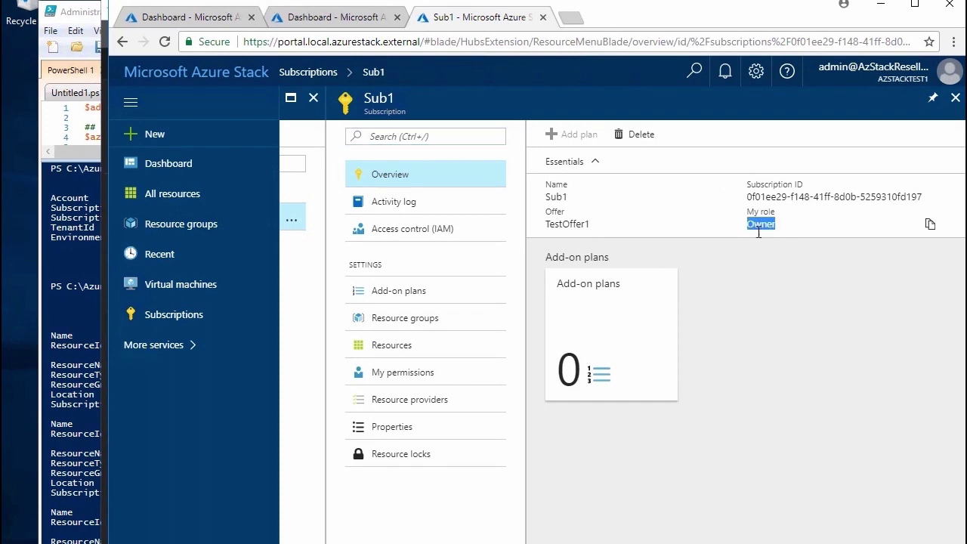
{"action": "left_click", "coordinate": [171, 321]}
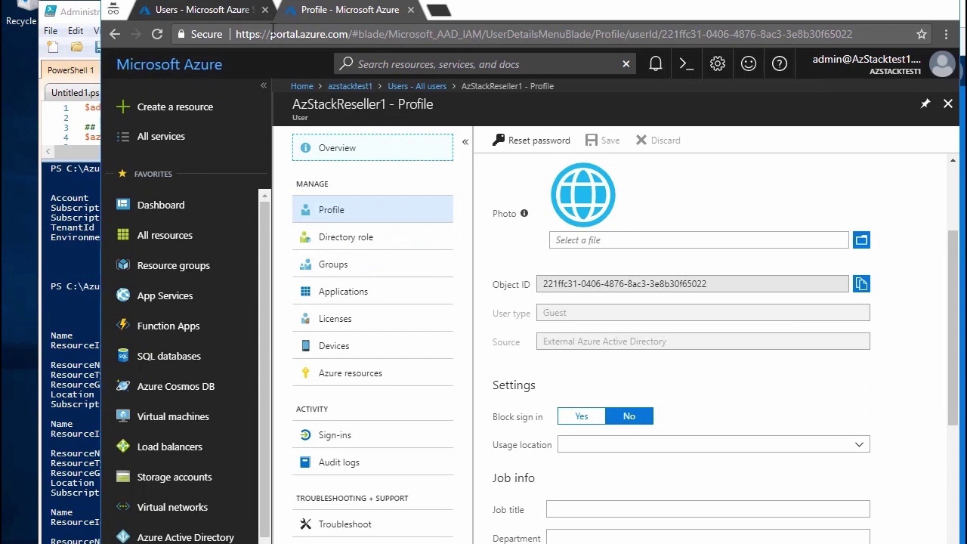
In the AzStacktest1 admin's Azure Stack portal, leave Sub1 and open the access control settings of Sub2
{"action": "left_click", "coordinate": [217, 15]}
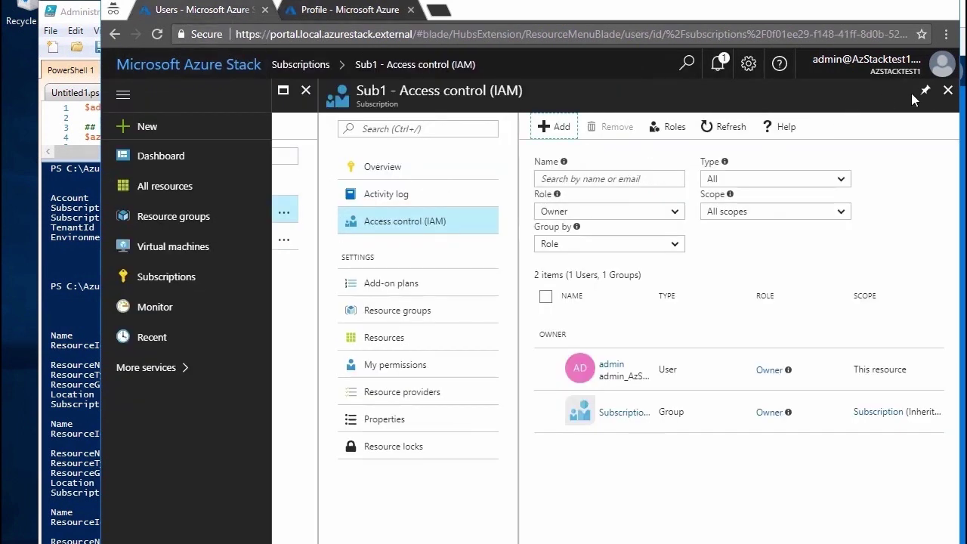
{"action": "left_click", "coordinate": [947, 90]}
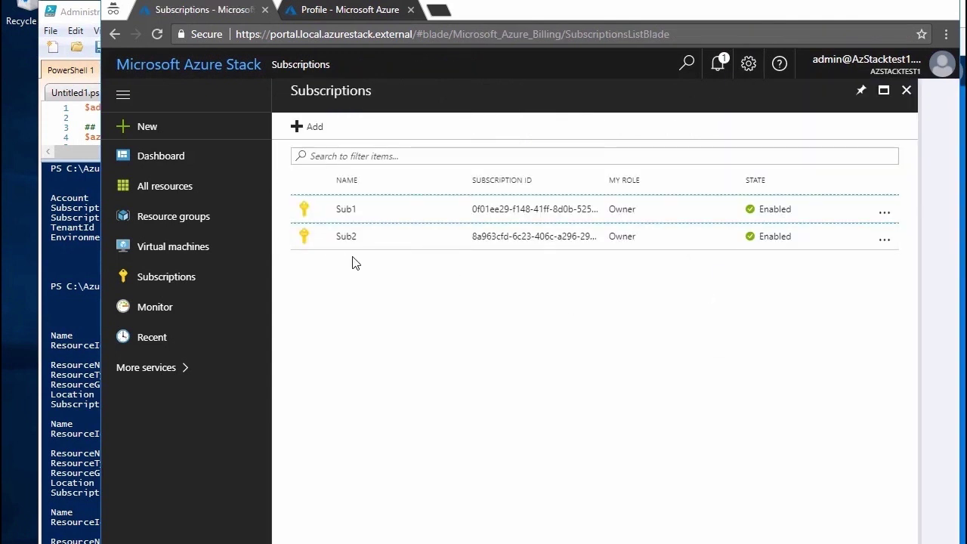
{"action": "left_click", "coordinate": [347, 240]}
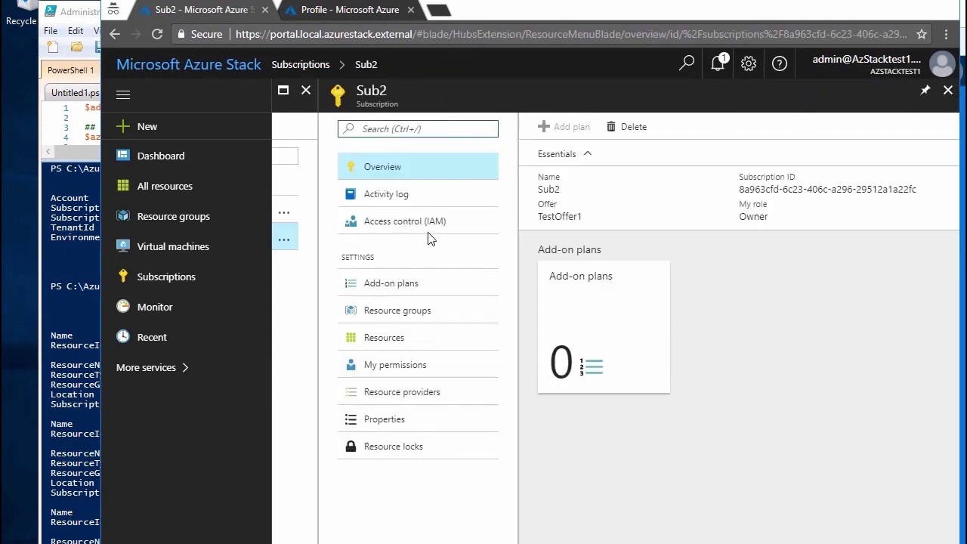
{"action": "left_click", "coordinate": [428, 227]}
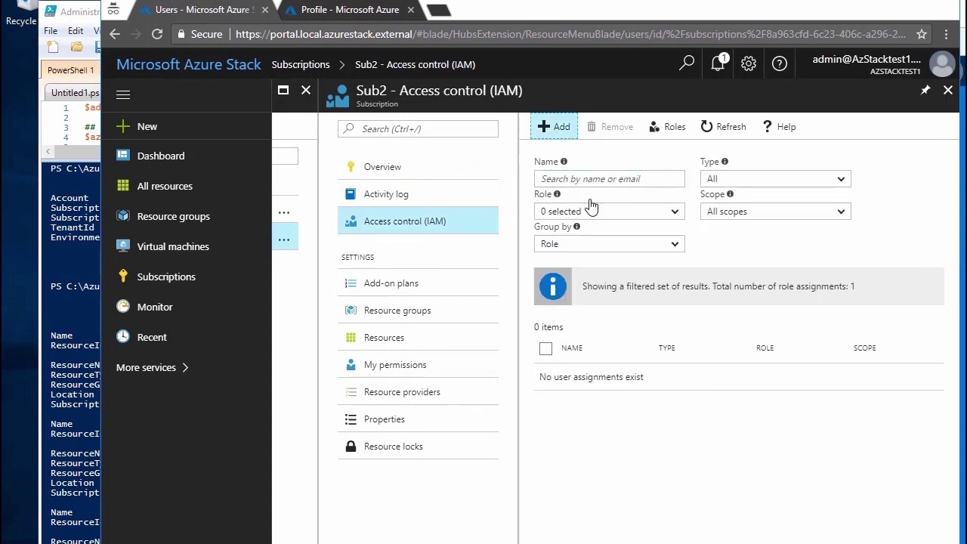
Assign the Reader role on Sub2 to the AzStackReseller1 guest and save the permission
{"action": "left_click", "coordinate": [556, 127]}
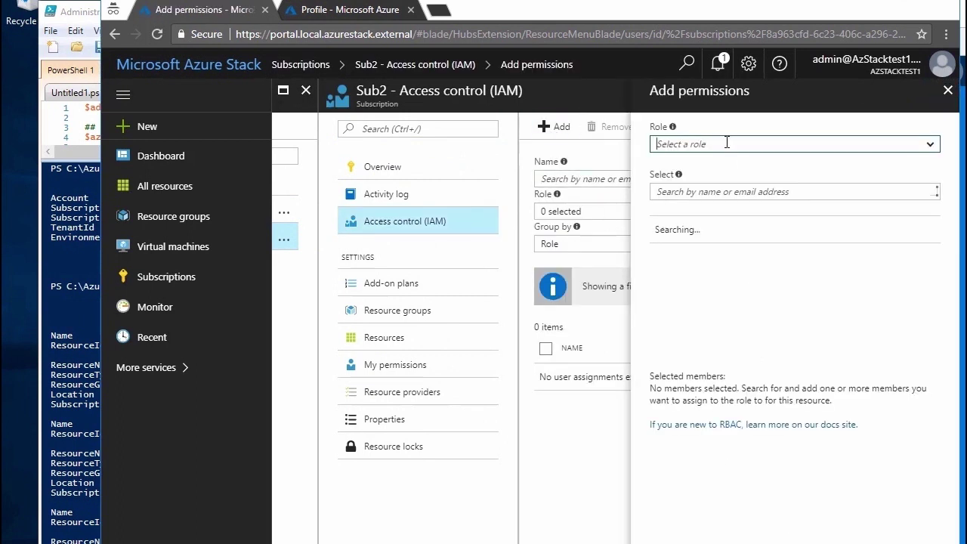
{"action": "left_click", "coordinate": [726, 143]}
{"action": "left_click", "coordinate": [689, 211]}
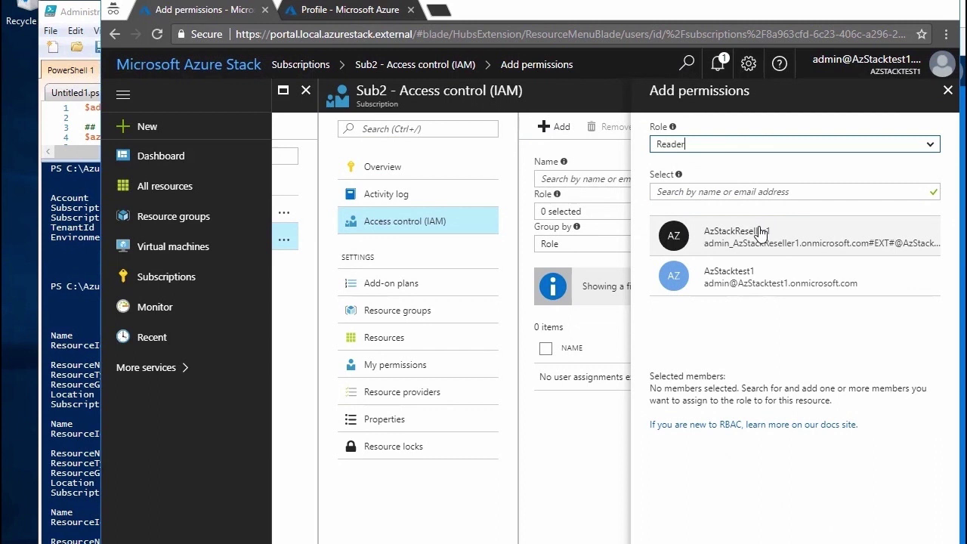
{"action": "left_click", "coordinate": [813, 250]}
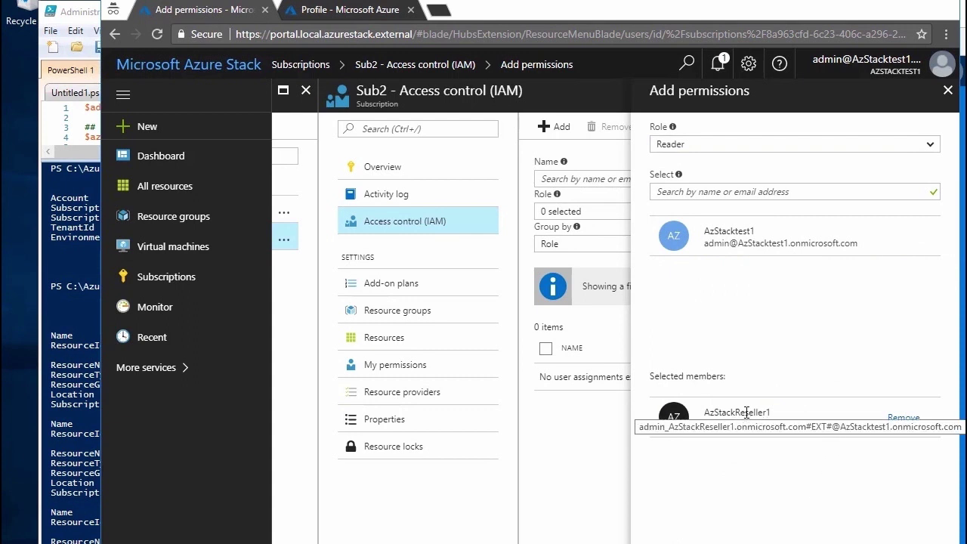
{"action": "left_click", "coordinate": [739, 529]}
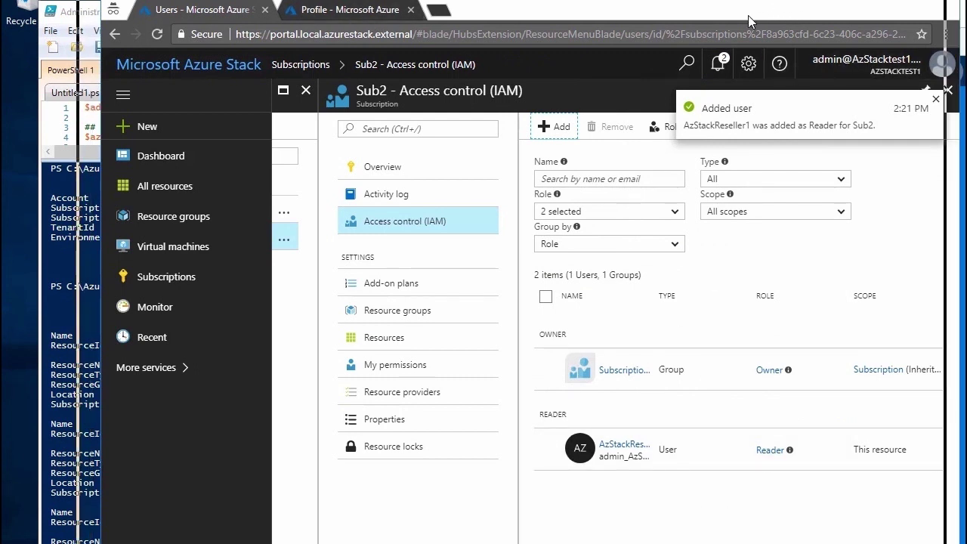
Return to the reseller's browser window and reload its Azure Stack subscriptions page
{"action": "left_click_drag", "start_coordinate": [833, 16], "coordinate": [786, 21]}
{"action": "left_click", "coordinate": [945, 29]}
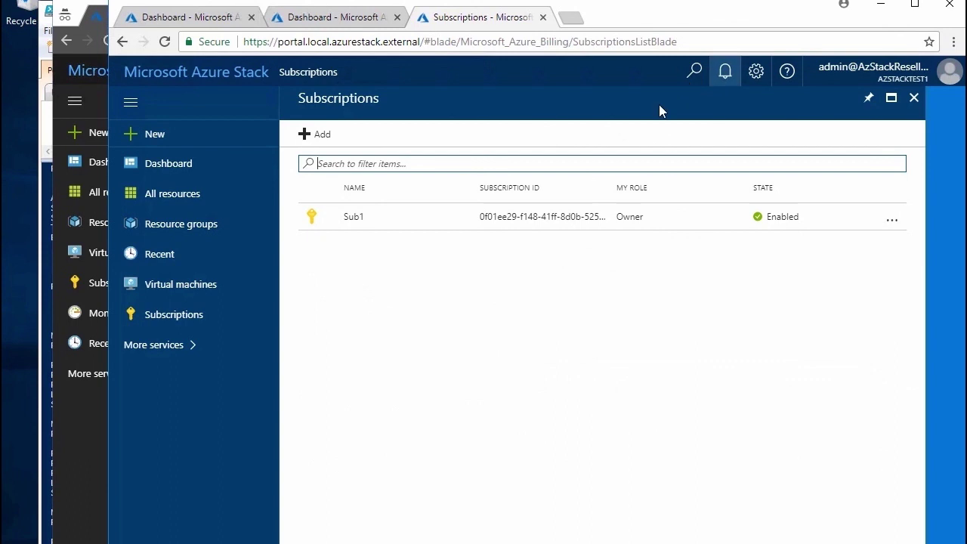
{"action": "left_click", "coordinate": [165, 42]}
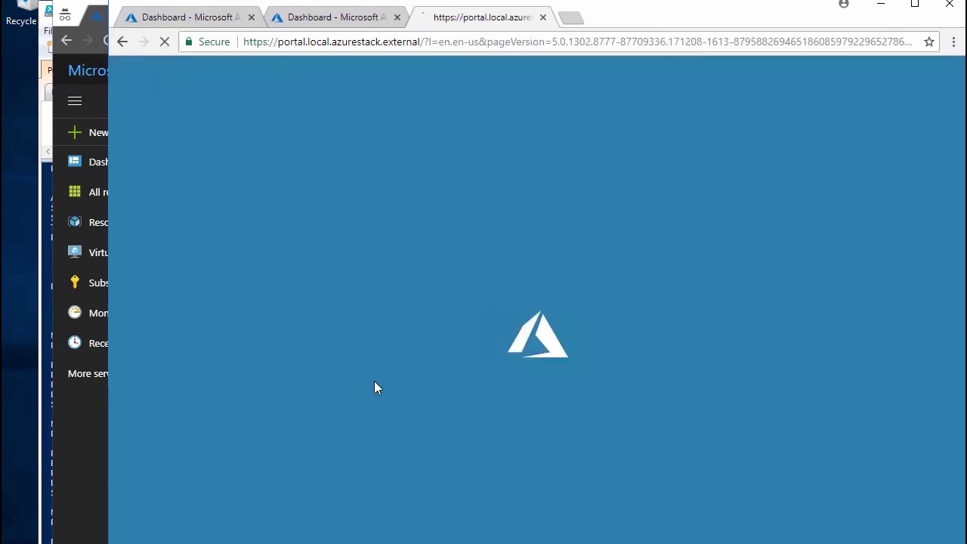
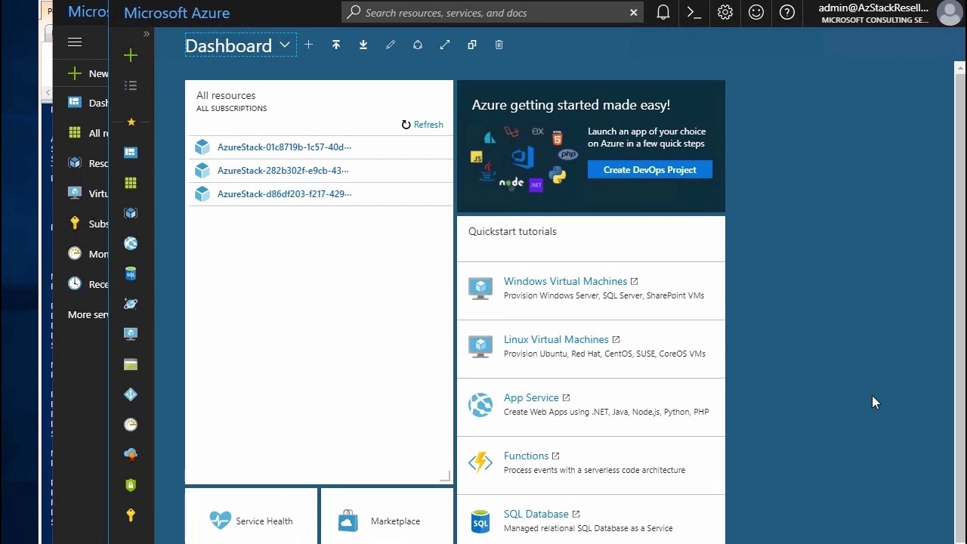
In the reseller's Azure portal, go to Help + support and start a new support request
{"action": "left_click", "coordinate": [786, 17]}
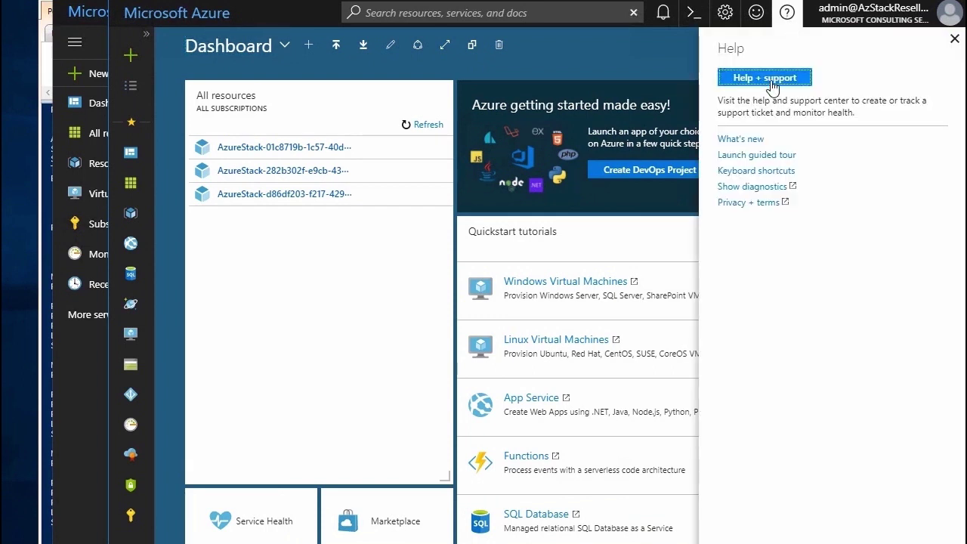
{"action": "left_click", "coordinate": [767, 80]}
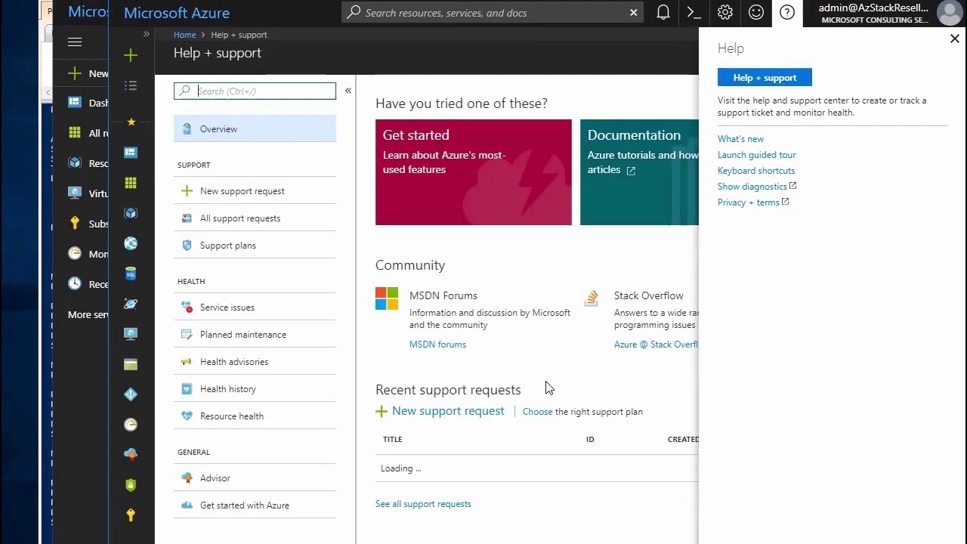
{"action": "left_click", "coordinate": [785, 16]}
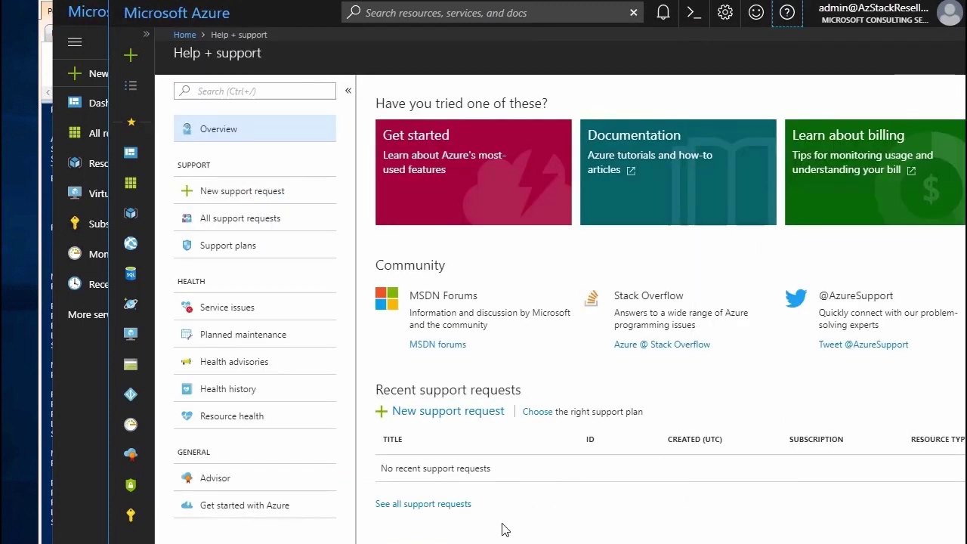
{"action": "left_click", "coordinate": [430, 427]}
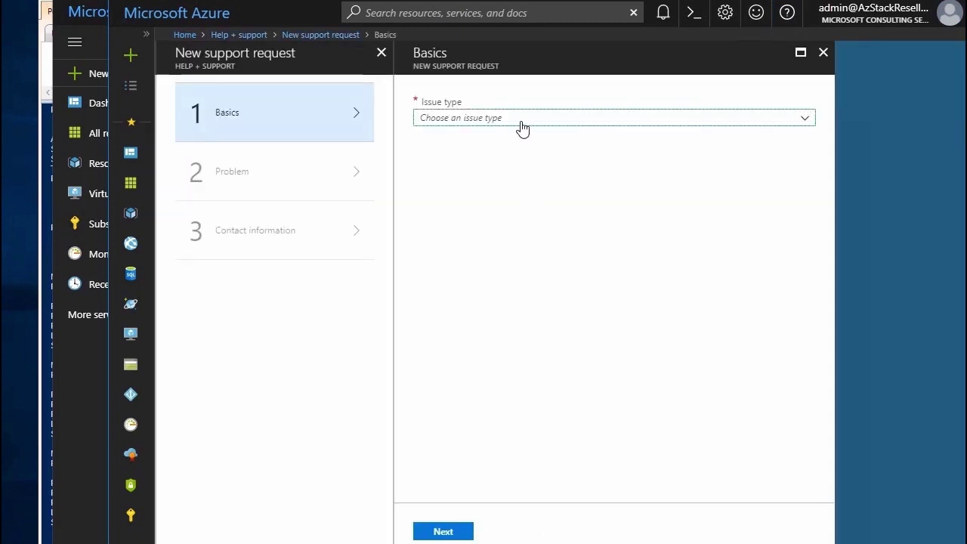
Fill in the support request basics with issue type Technical, the Microsoft Azure subscription and the Azure Stack service
{"action": "left_click", "coordinate": [521, 121]}
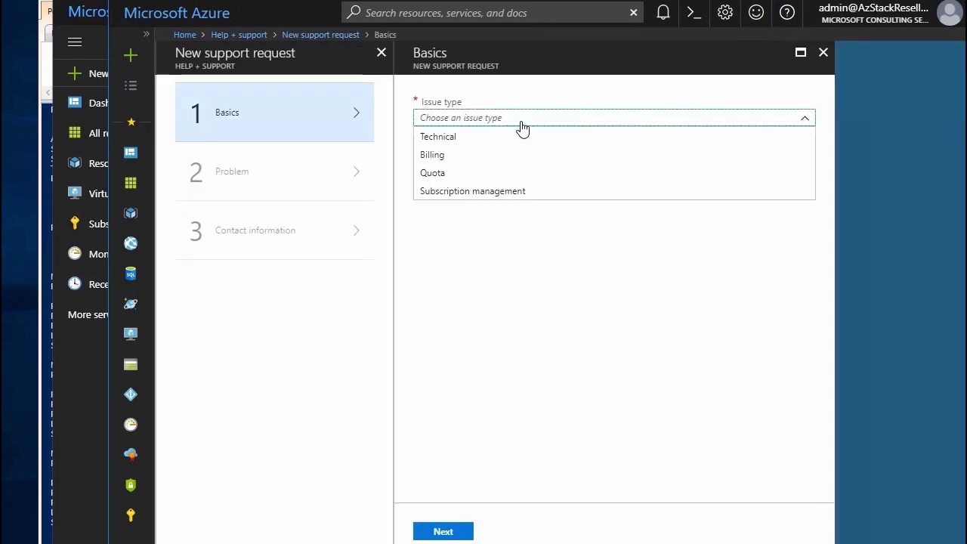
{"action": "left_click", "coordinate": [448, 139]}
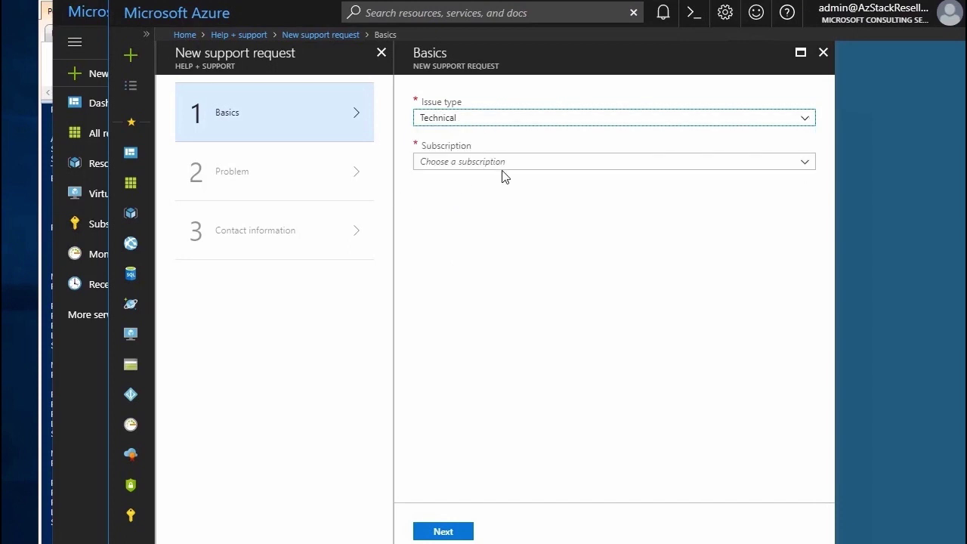
{"action": "left_click", "coordinate": [502, 166]}
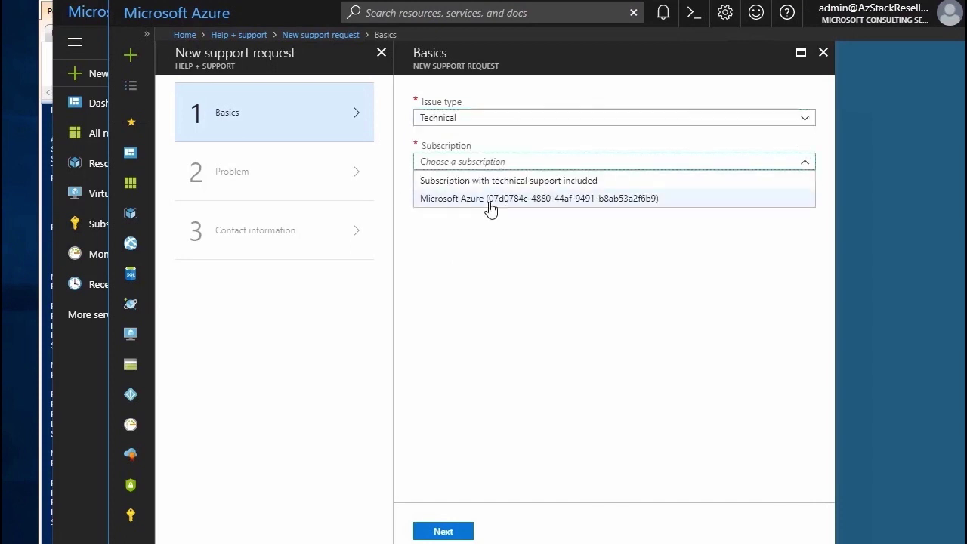
{"action": "left_click", "coordinate": [491, 199]}
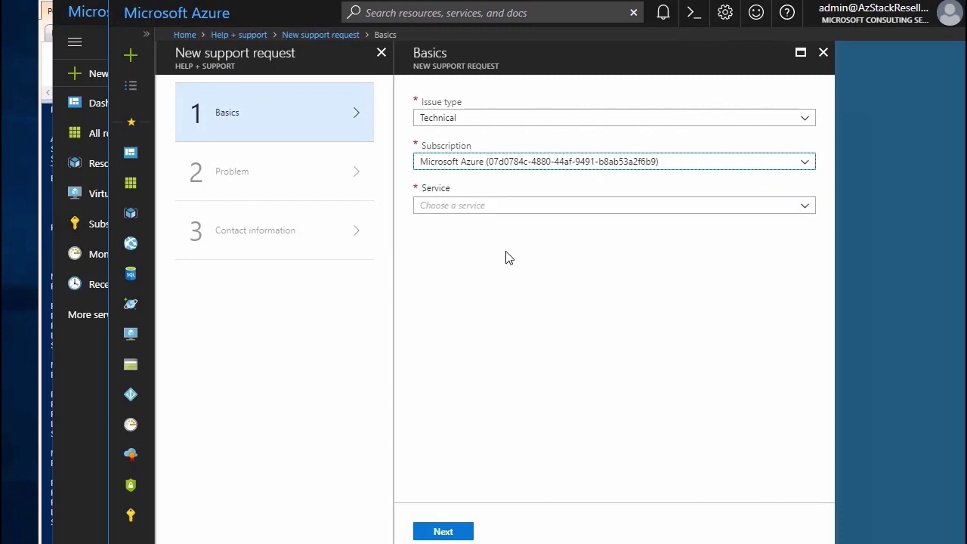
{"action": "left_click", "coordinate": [492, 205]}
{"action": "left_click_drag", "start_coordinate": [808, 260], "coordinate": [808, 541]}
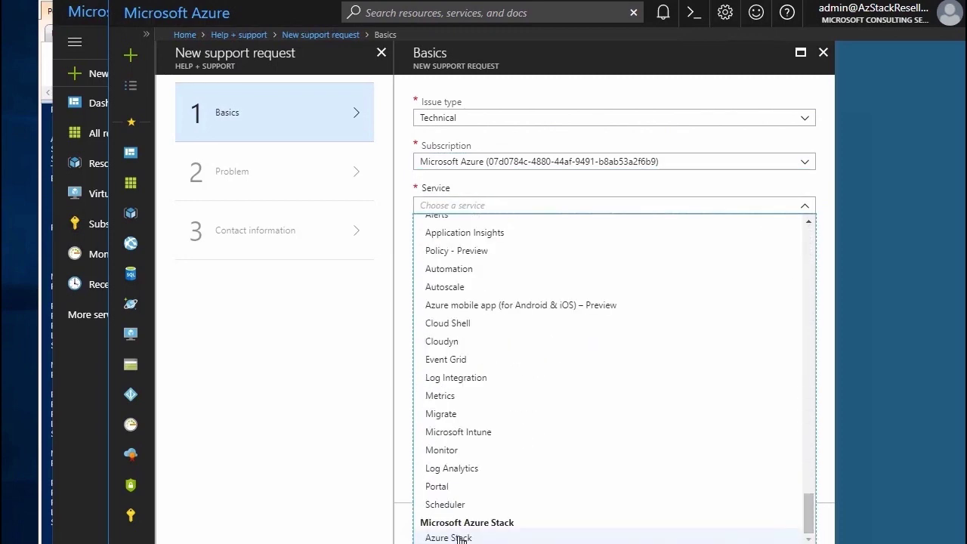
{"action": "left_click", "coordinate": [461, 537]}
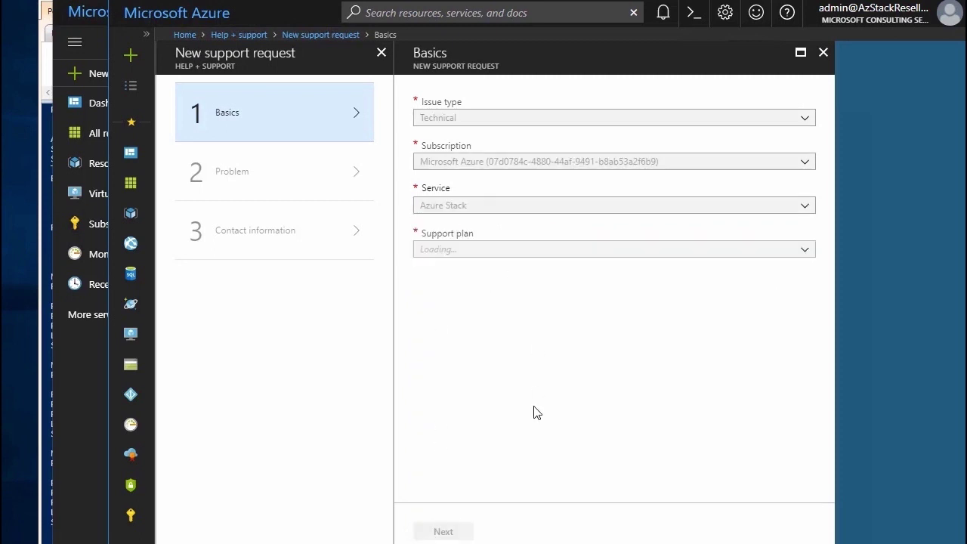
Read the cloud service provider contact notice in the support request basics, and go to the subscriptions list
{"action": "left_click_drag", "start_coordinate": [436, 231], "coordinate": [721, 253]}
{"action": "left_click", "coordinate": [725, 261]}
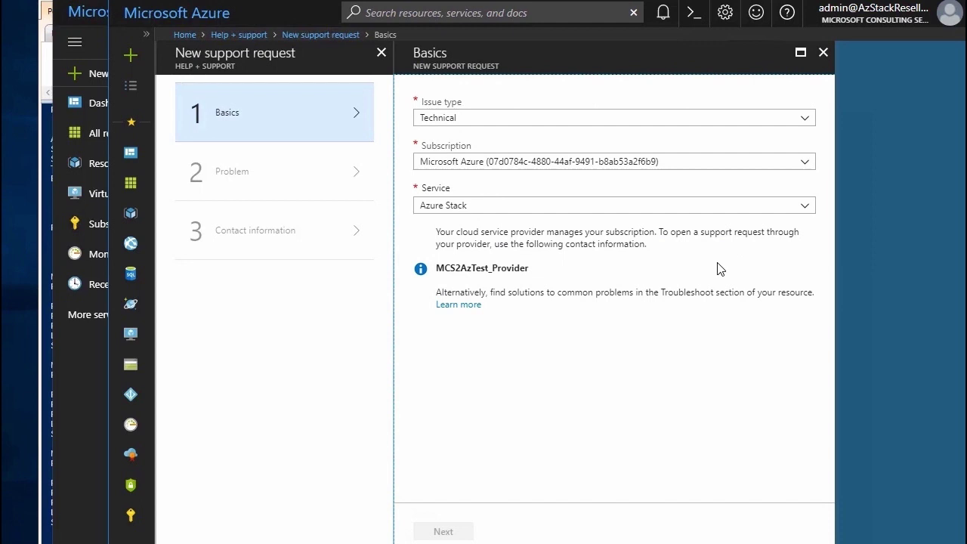
{"action": "left_click", "coordinate": [131, 517]}
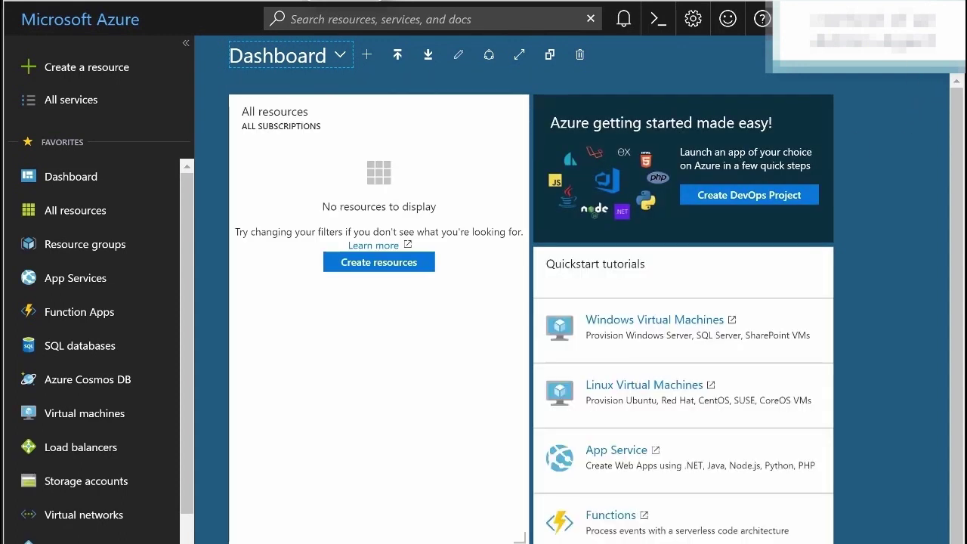
In the provider's Azure portal, start a new support request from Help + support and check the available issue types
{"action": "left_click", "coordinate": [763, 21]}
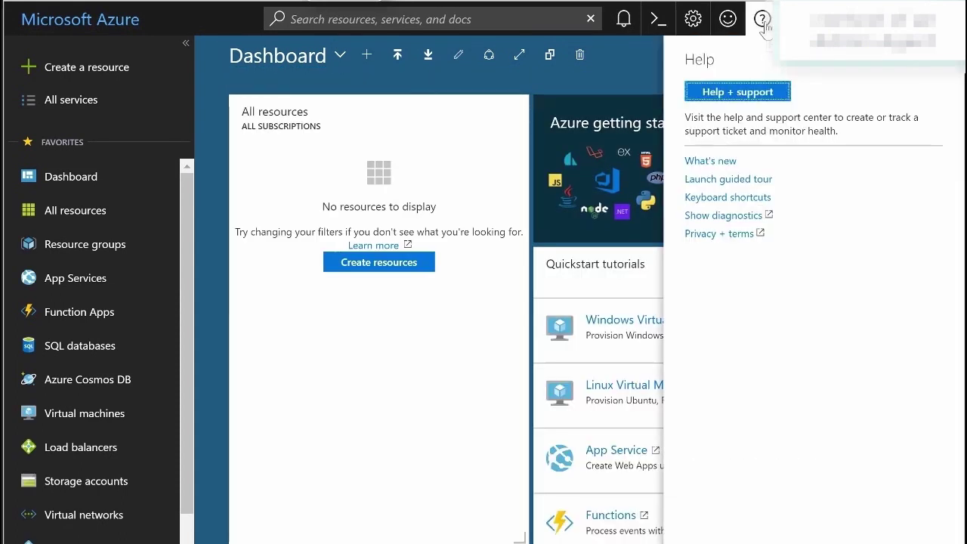
{"action": "left_click", "coordinate": [755, 93]}
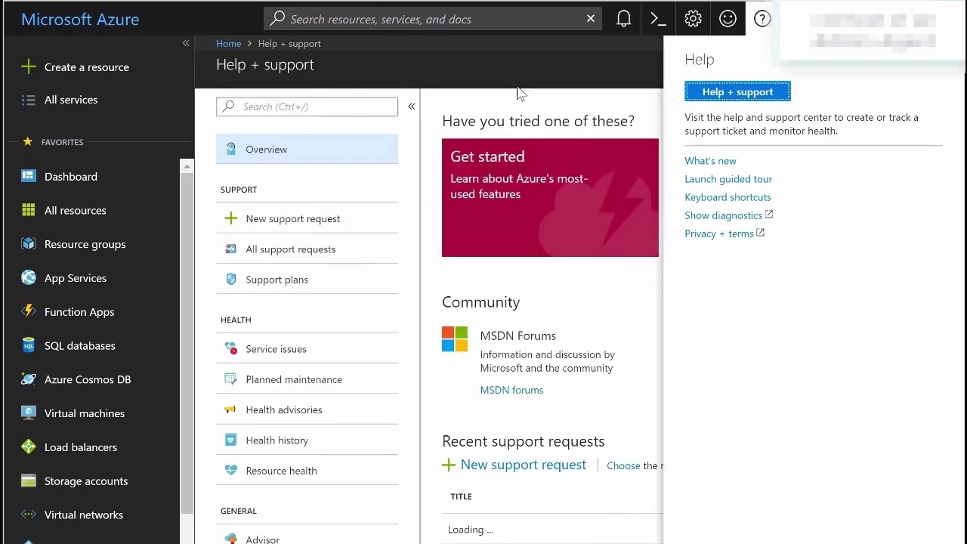
{"action": "left_click", "coordinate": [762, 19]}
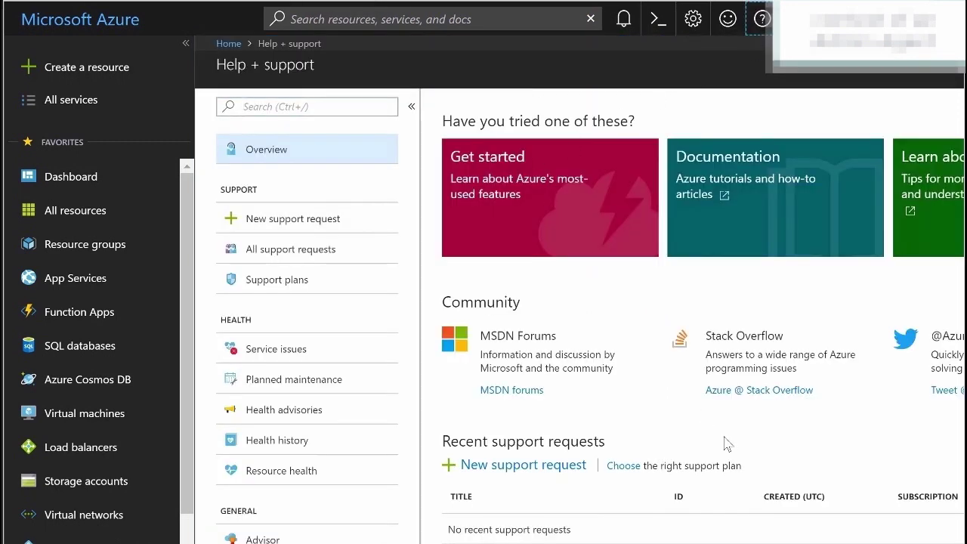
{"action": "left_click", "coordinate": [511, 466]}
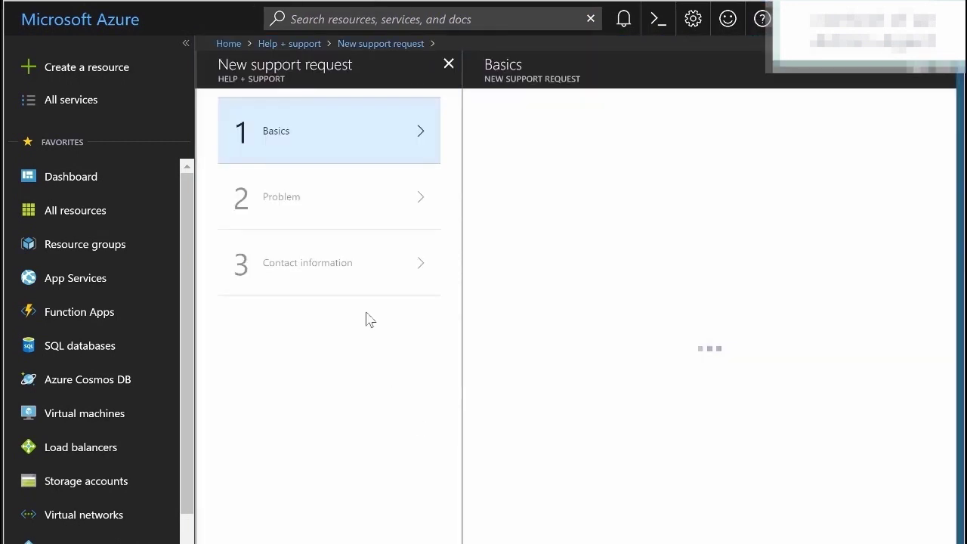
{"action": "left_click", "coordinate": [531, 140]}
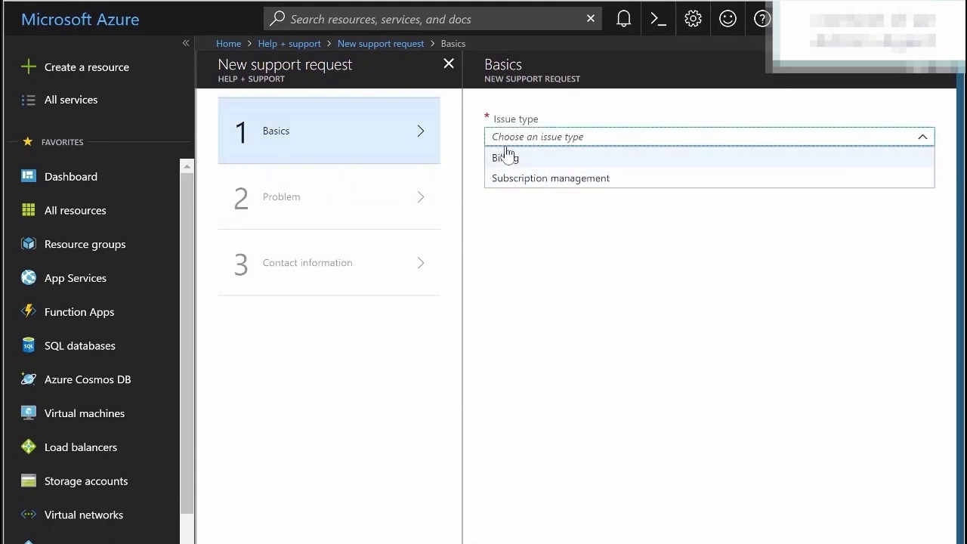
{"action": "left_click", "coordinate": [531, 214]}
Open the Subscriptions page of the MCS2AzTest_Provider directory and check which subscriptions it lists
{"action": "scroll", "coordinate": [189, 506], "scroll_direction": "down", "scroll_amount": 3}
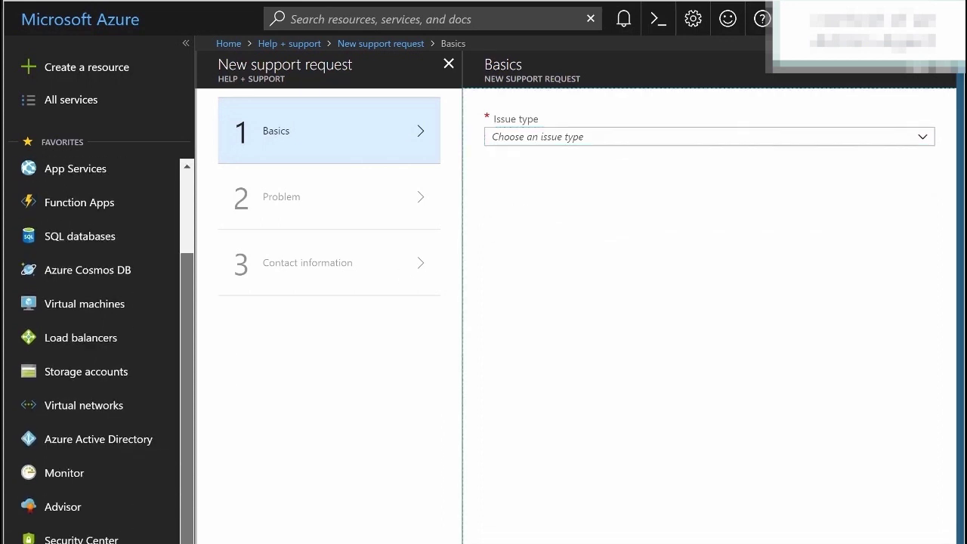
{"action": "scroll", "coordinate": [134, 242], "scroll_direction": "up", "scroll_amount": 3}
{"action": "left_click", "coordinate": [104, 107]}
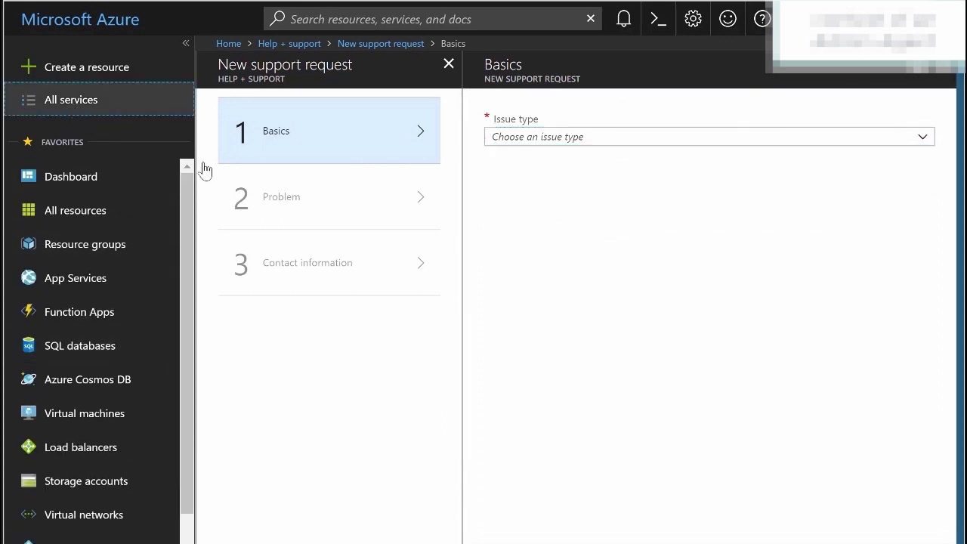
{"action": "left_click", "coordinate": [302, 278]}
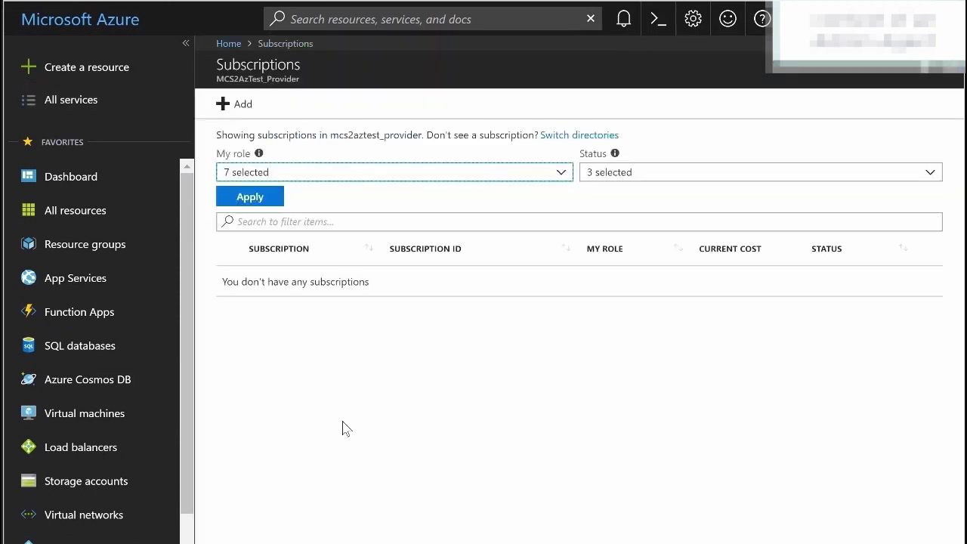
{"action": "left_click_drag", "start_coordinate": [223, 283], "coordinate": [421, 294]}
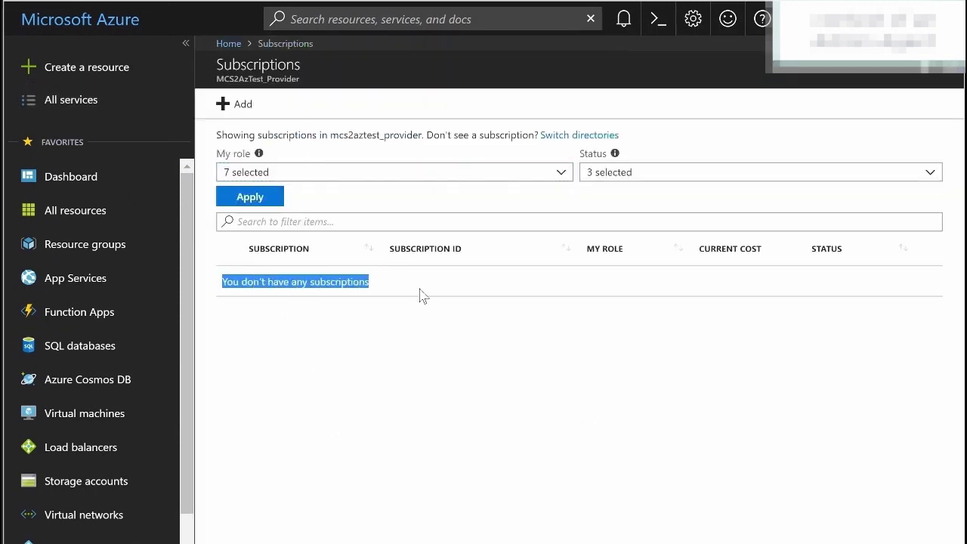
{"action": "left_click", "coordinate": [410, 390]}
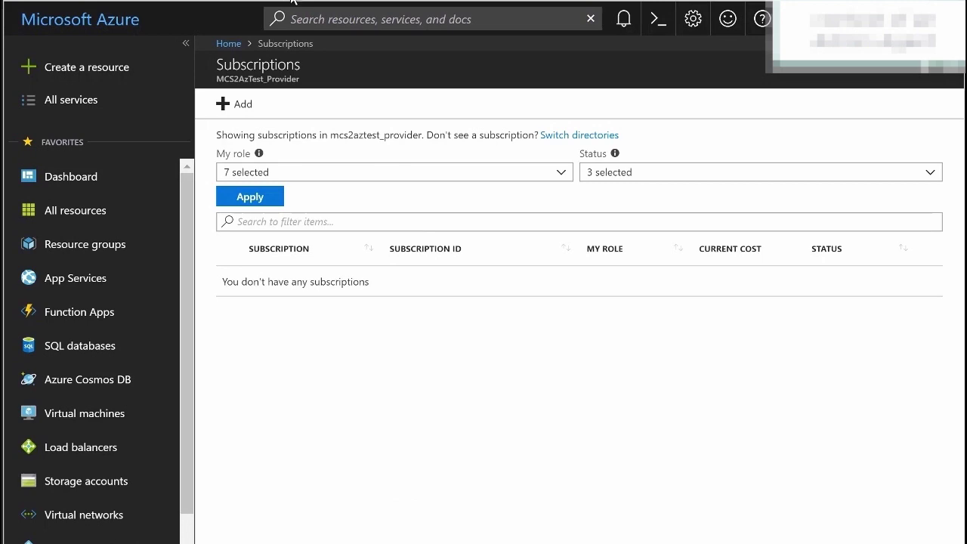
{"action": "type", "text": "https://portal.azure.com/AzStackReseller1.onmicrosoft.com"}
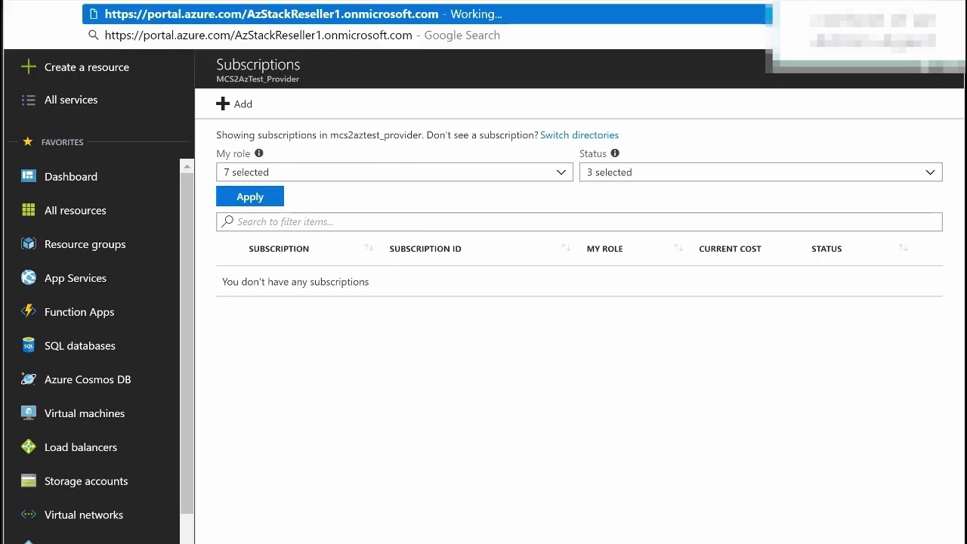
{"action": "key", "text": "Return"}
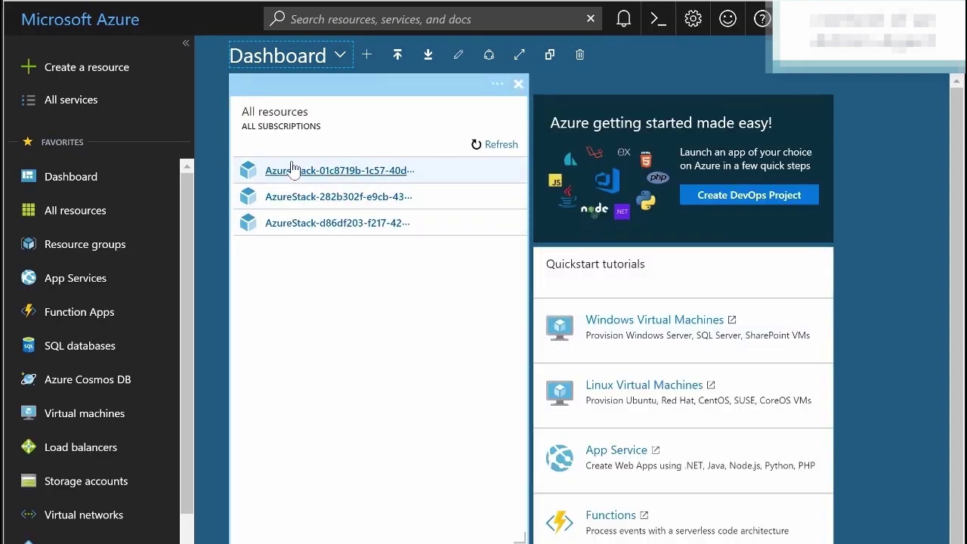
{"action": "scroll", "coordinate": [176, 325], "scroll_direction": "down", "scroll_amount": 4}
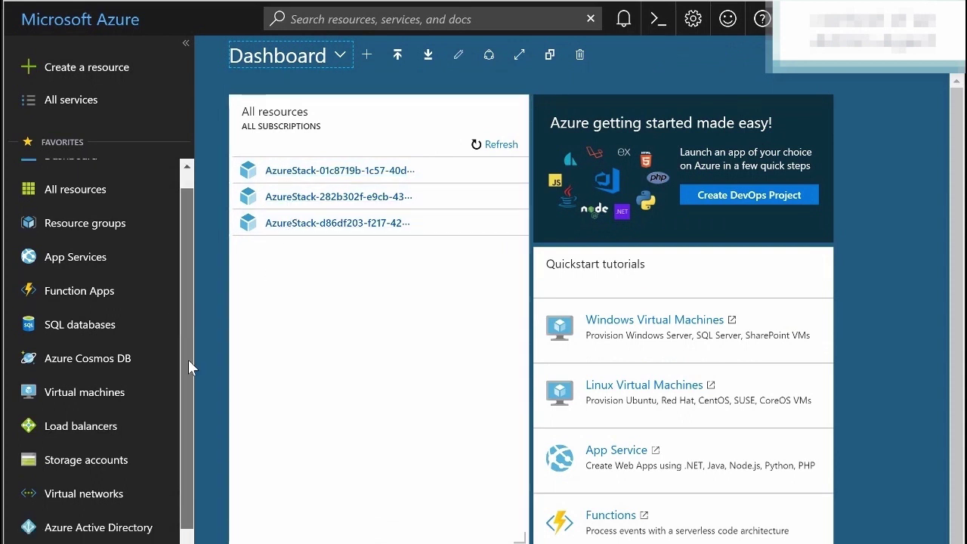
{"action": "scroll", "coordinate": [97, 463], "scroll_direction": "up", "scroll_amount": 4}
{"action": "left_click", "coordinate": [71, 114]}
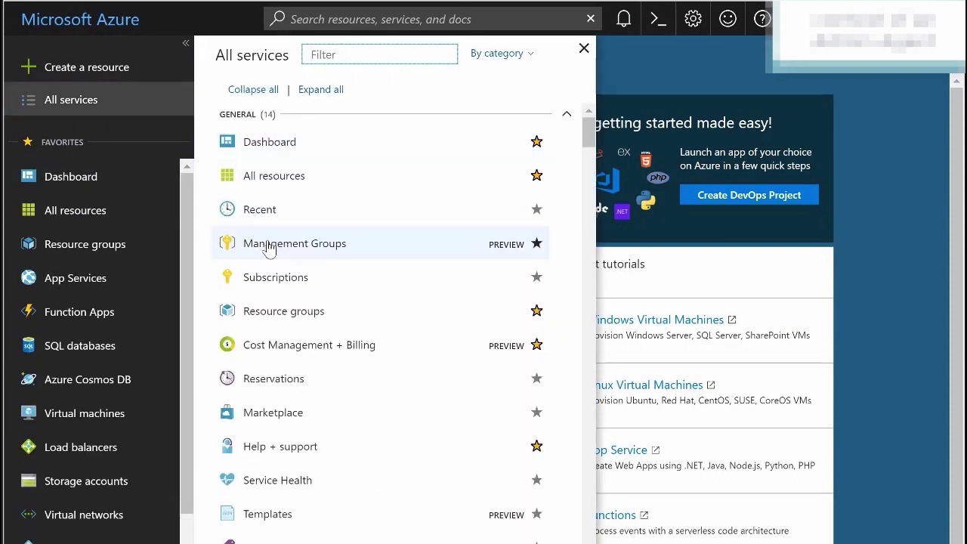
{"action": "left_click", "coordinate": [264, 283]}
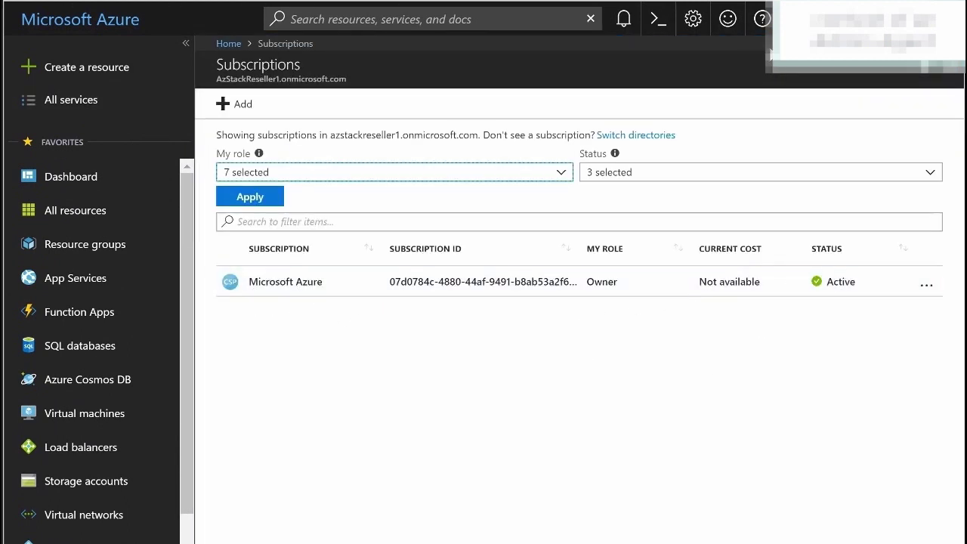
Start a new support request from Help + support with issue type Technical for the Microsoft Azure subscription
{"action": "left_click", "coordinate": [762, 19]}
{"action": "left_click", "coordinate": [748, 91]}
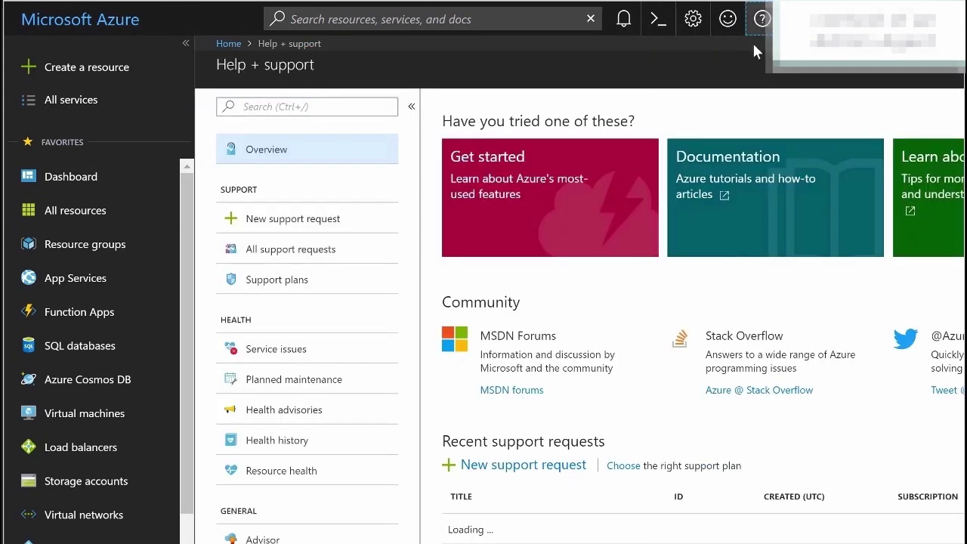
{"action": "left_click", "coordinate": [496, 466]}
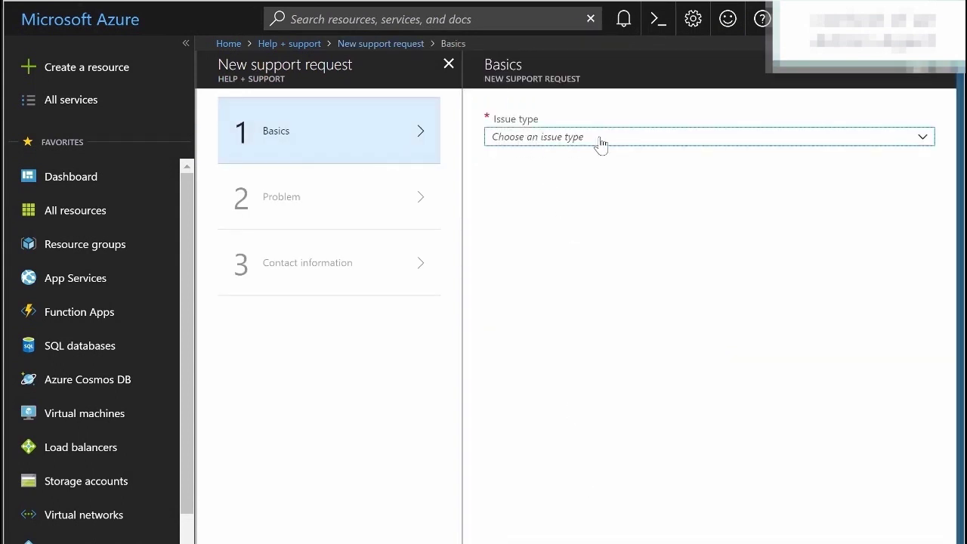
{"action": "left_click", "coordinate": [601, 141]}
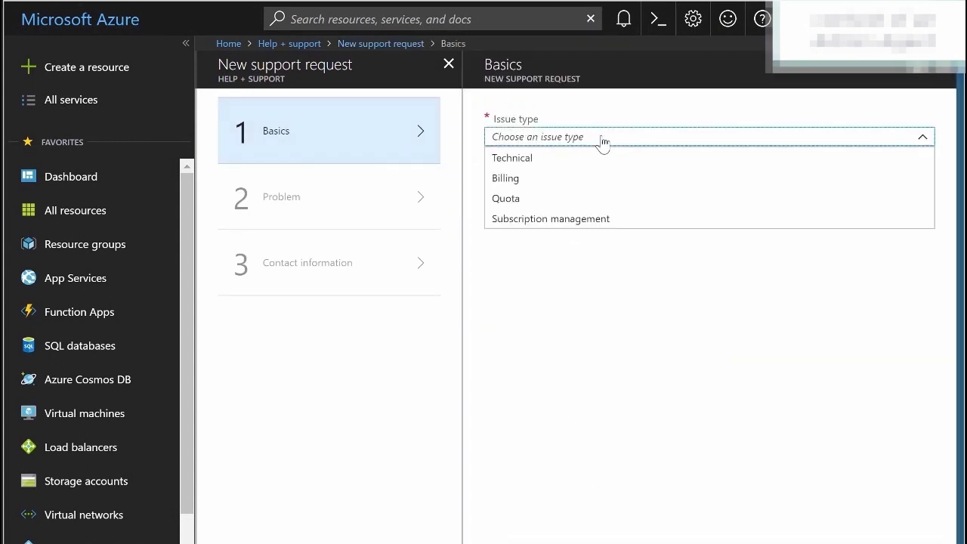
{"action": "left_click", "coordinate": [501, 160]}
{"action": "left_click", "coordinate": [595, 187]}
{"action": "left_click", "coordinate": [589, 206]}
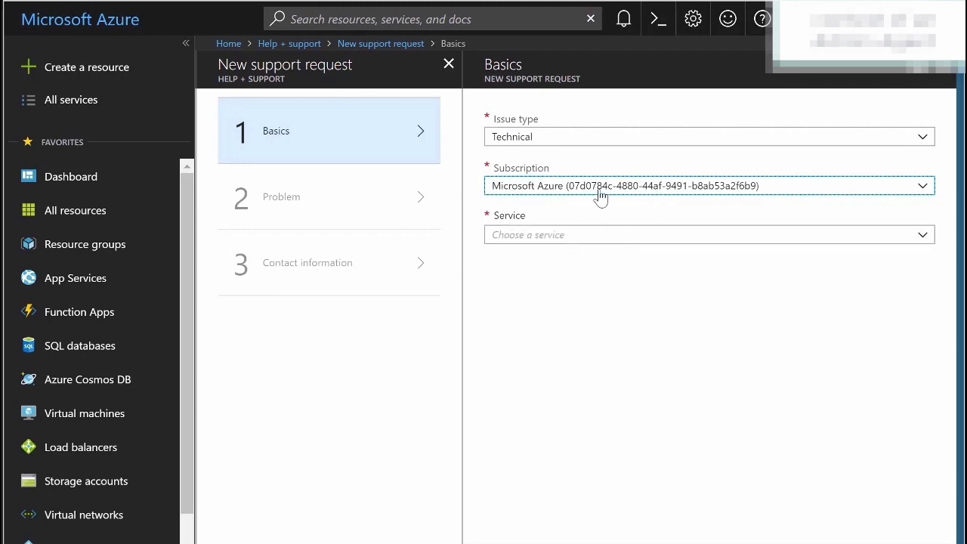
Set the service to Azure Stack with the Cloud Solution Provider support plan, and continue to the Problem section
{"action": "left_click", "coordinate": [607, 228]}
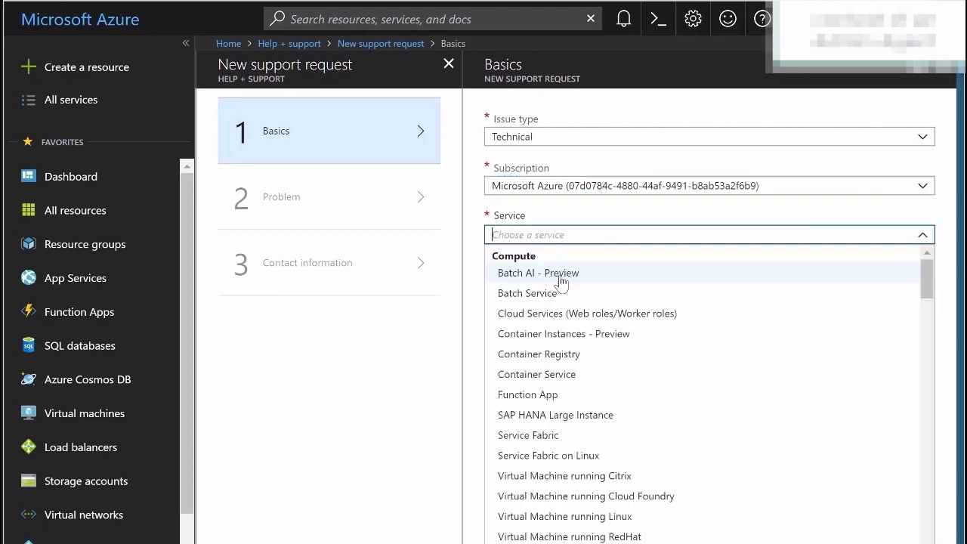
{"action": "left_click", "coordinate": [910, 293]}
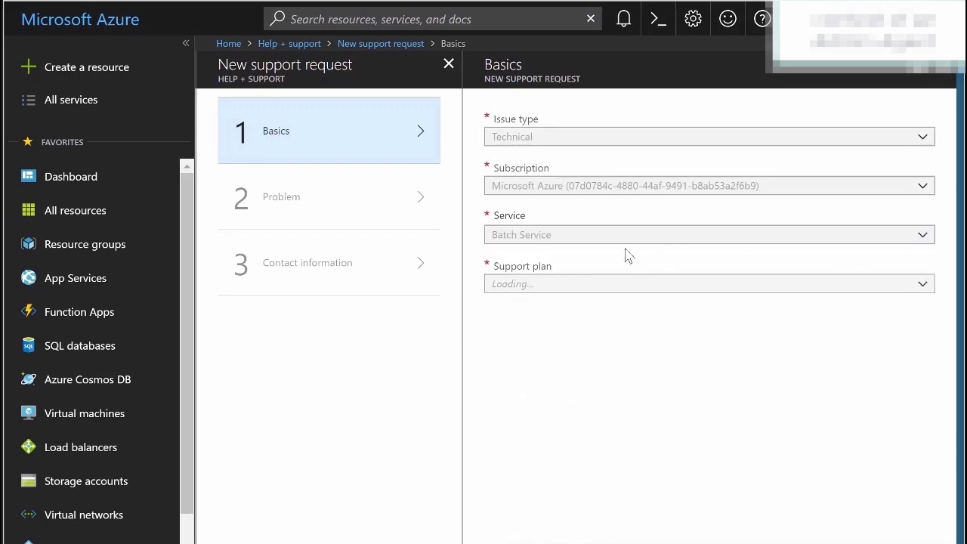
{"action": "left_click", "coordinate": [556, 235]}
{"action": "left_click_drag", "start_coordinate": [925, 277], "coordinate": [918, 542]}
{"action": "left_click", "coordinate": [515, 541]}
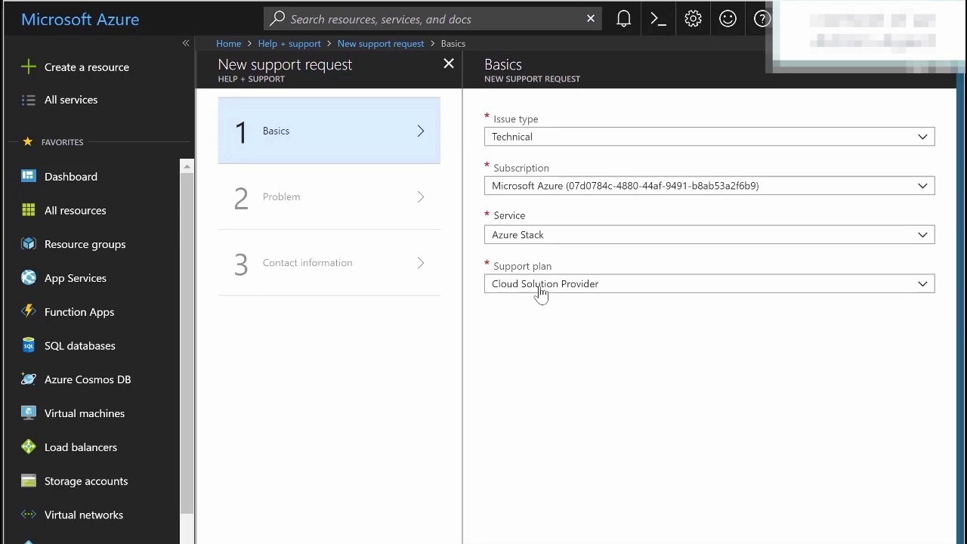
{"action": "left_click", "coordinate": [519, 541]}
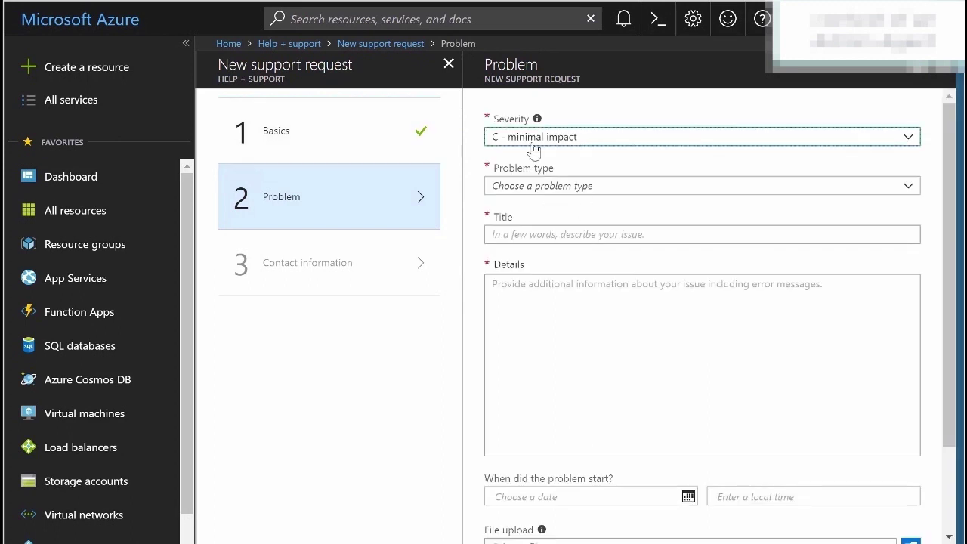
Describe the problem with severity C - minimal impact, problem type Patch and Update, and category Update fails
{"action": "left_click", "coordinate": [581, 136]}
{"action": "left_click", "coordinate": [570, 136]}
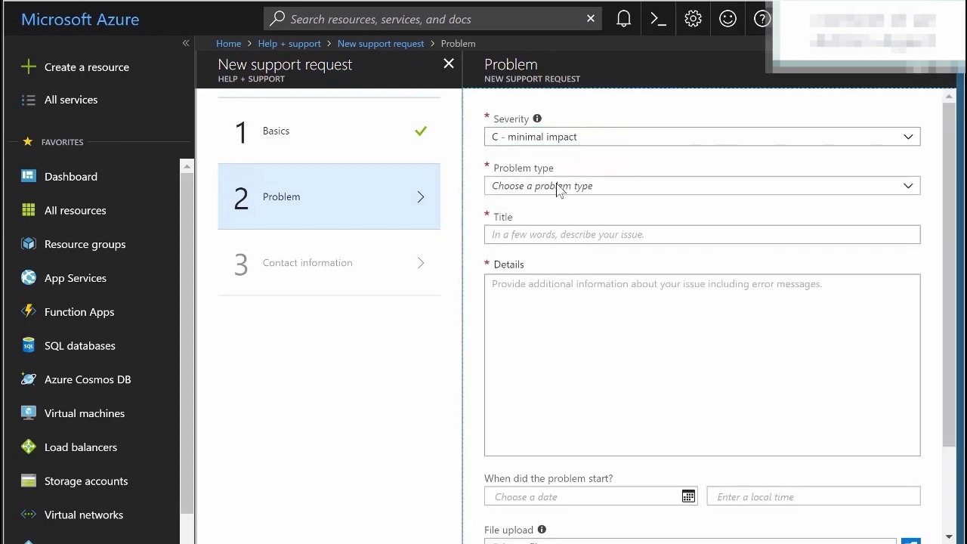
{"action": "left_click", "coordinate": [578, 185]}
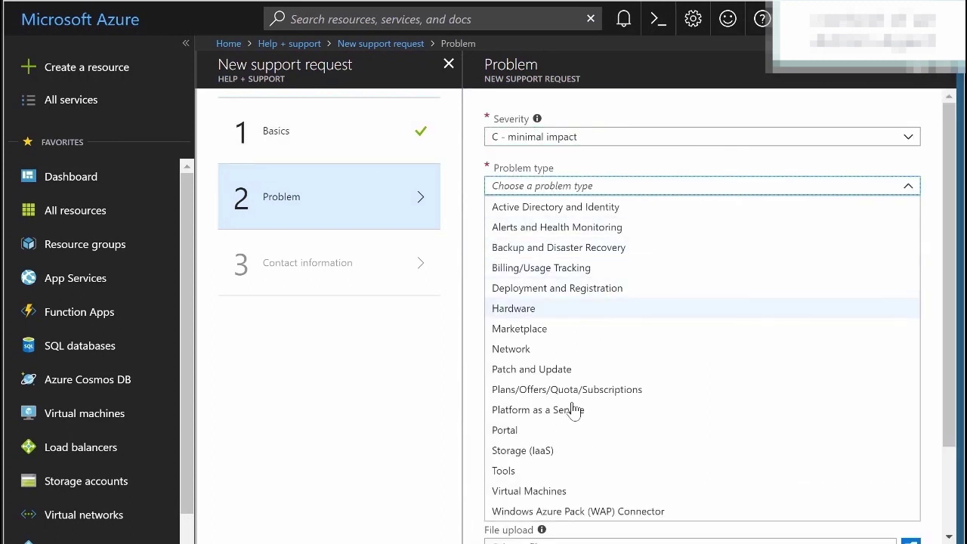
{"action": "left_click", "coordinate": [555, 370]}
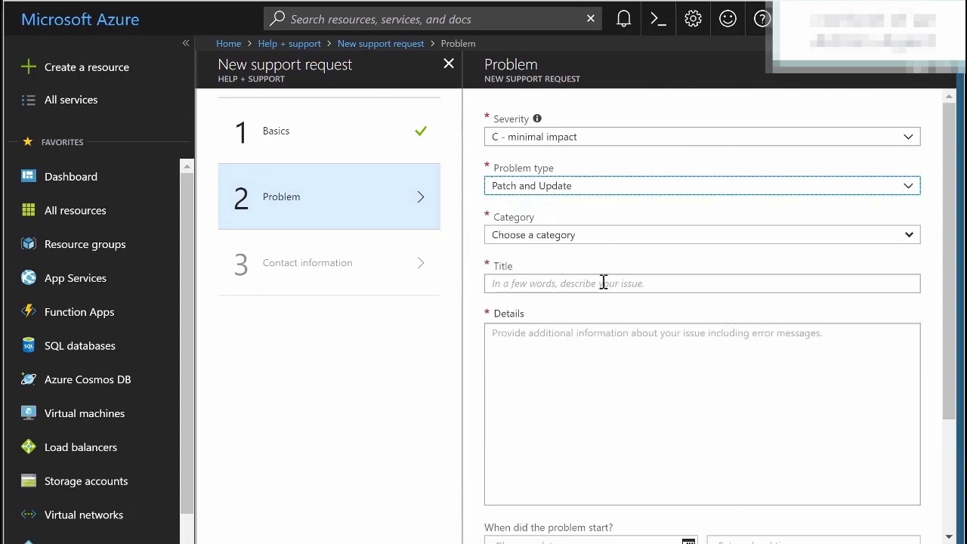
{"action": "left_click", "coordinate": [574, 236]}
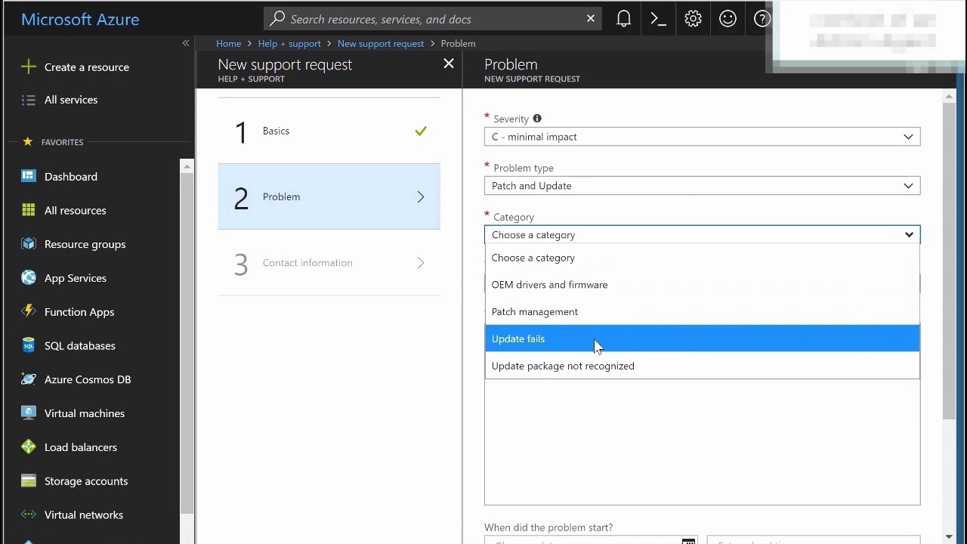
{"action": "left_click", "coordinate": [597, 346]}
{"action": "left_click", "coordinate": [599, 284]}
{"action": "left_click", "coordinate": [623, 415]}
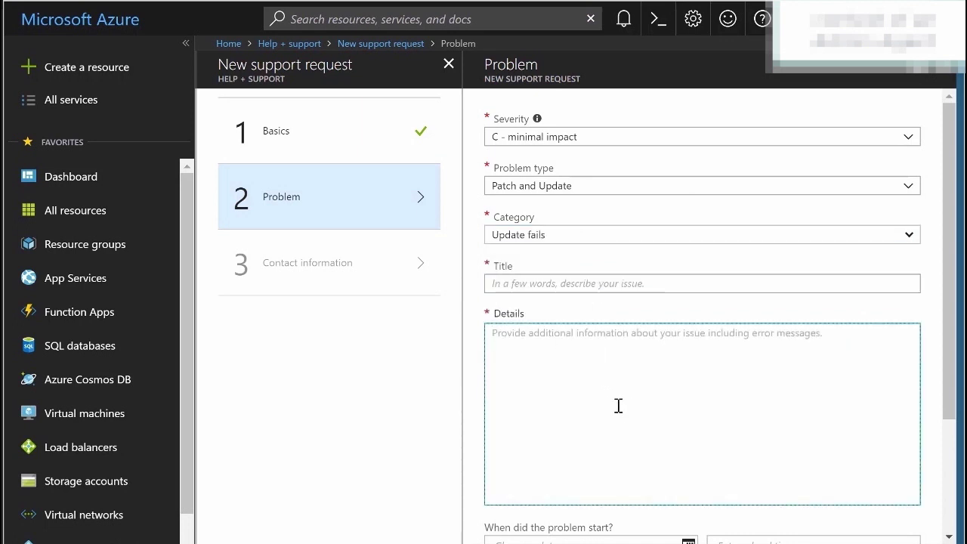
{"action": "scroll", "coordinate": [617, 405], "scroll_direction": "down", "scroll_amount": 2}
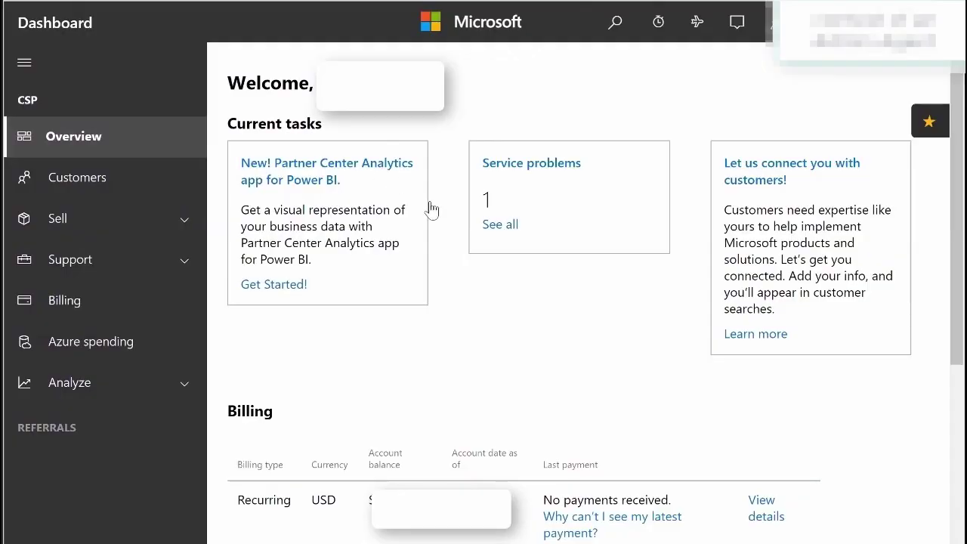
In the Partner Center dashboard, open the customer support requests and search for customers matching "azsta"
{"action": "left_click", "coordinate": [119, 266]}
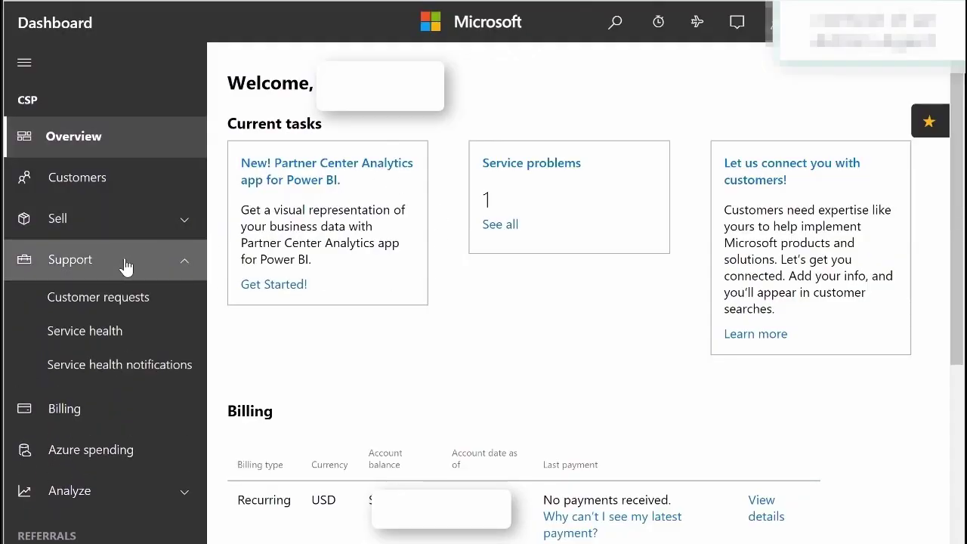
{"action": "left_click", "coordinate": [125, 300]}
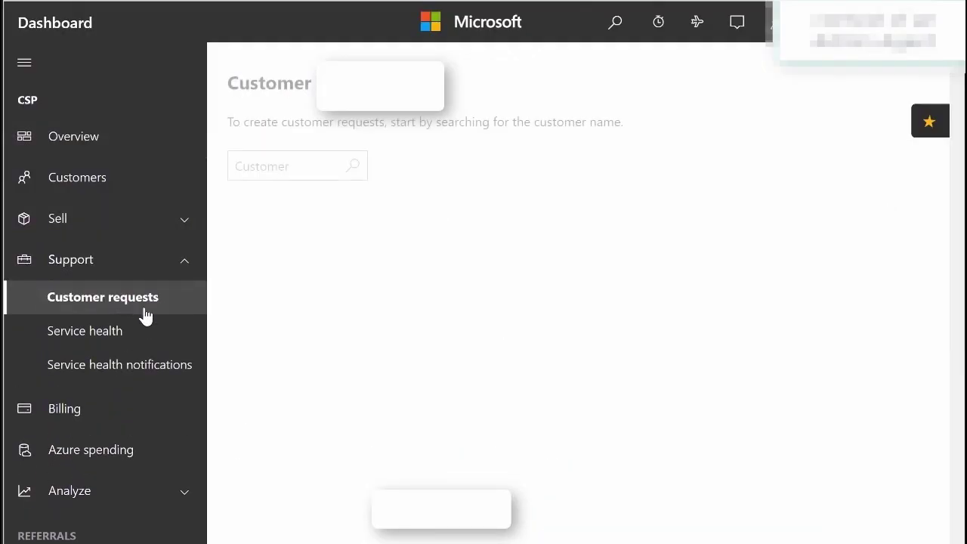
{"action": "left_click", "coordinate": [295, 165]}
{"action": "type", "text": "azsta"}
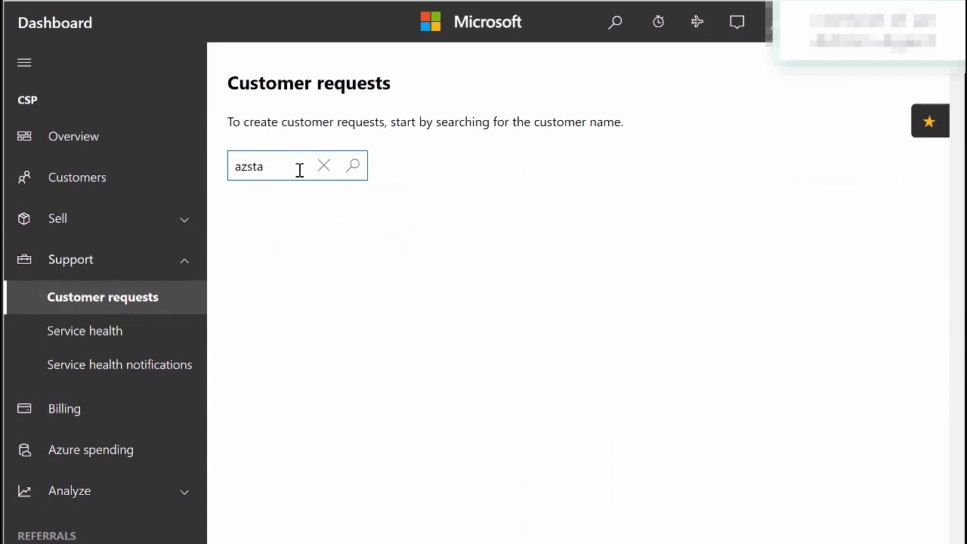
{"action": "key", "text": "Return"}
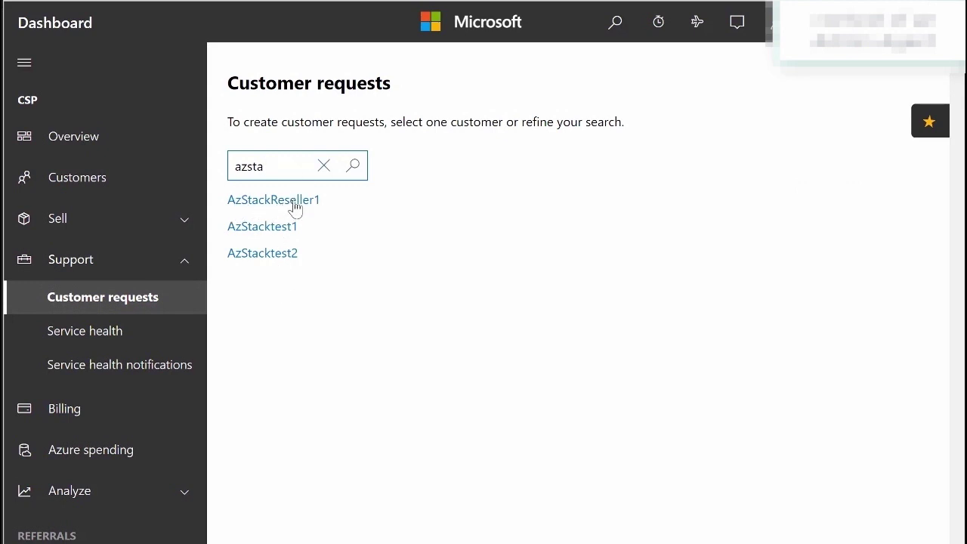
Select the customer AzStackReseller1 and create a new request for Microsoft Azure
{"action": "left_click", "coordinate": [295, 208]}
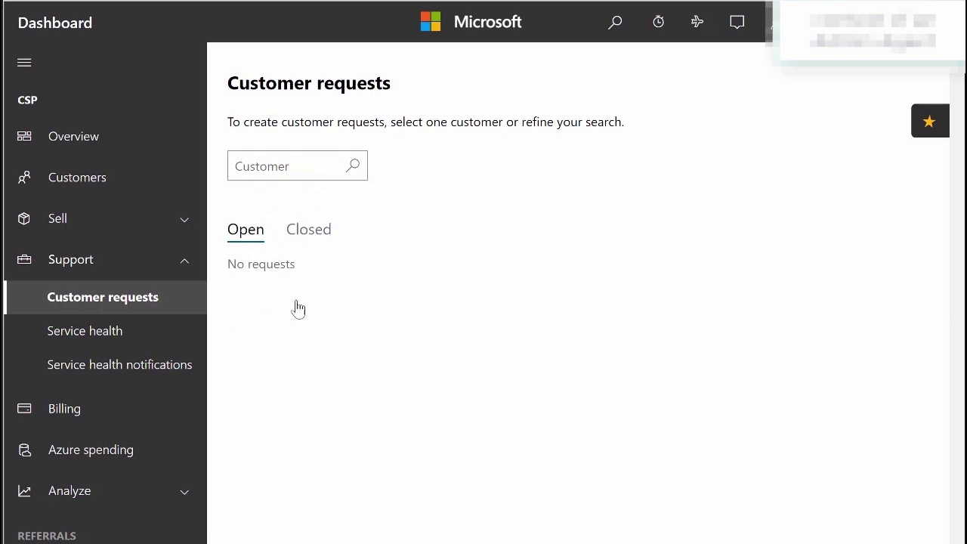
{"action": "left_click", "coordinate": [315, 239]}
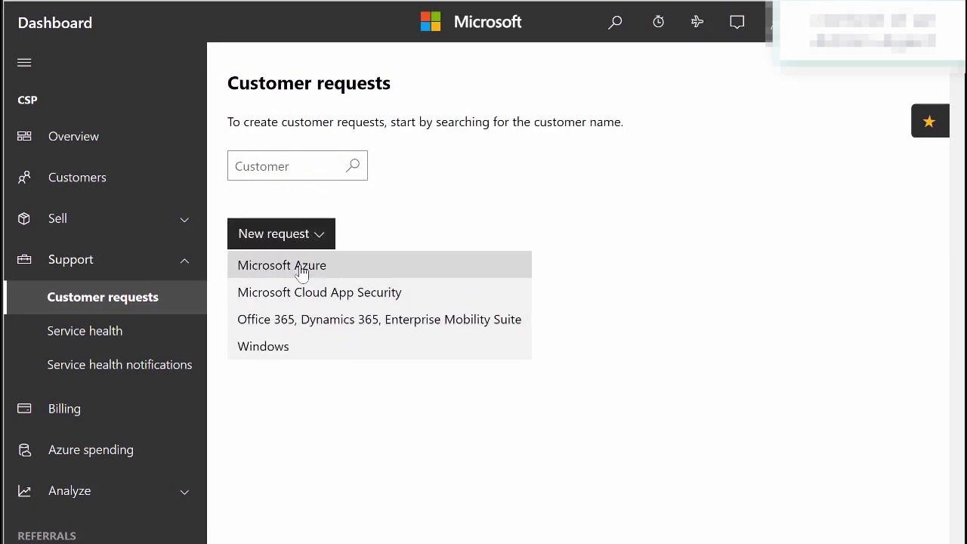
{"action": "left_click", "coordinate": [311, 272]}
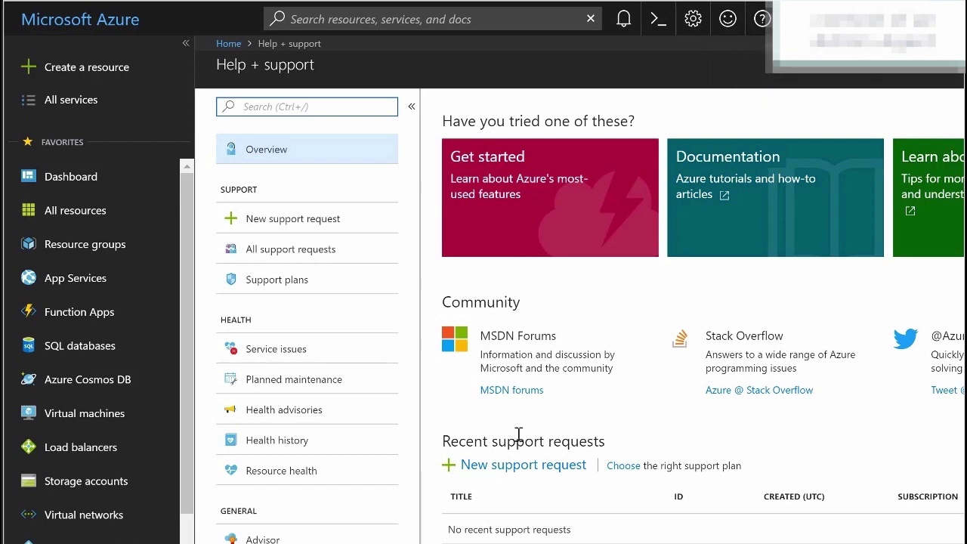
Start a new support request from the Azure portal's Help + support page with issue type Technical
{"action": "left_click", "coordinate": [492, 465]}
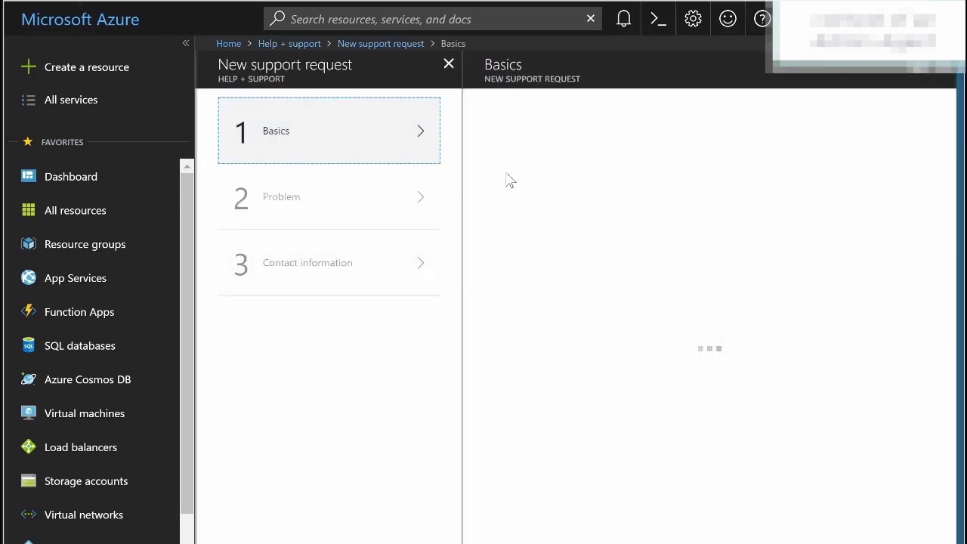
{"action": "left_click", "coordinate": [584, 141]}
{"action": "left_click", "coordinate": [521, 157]}
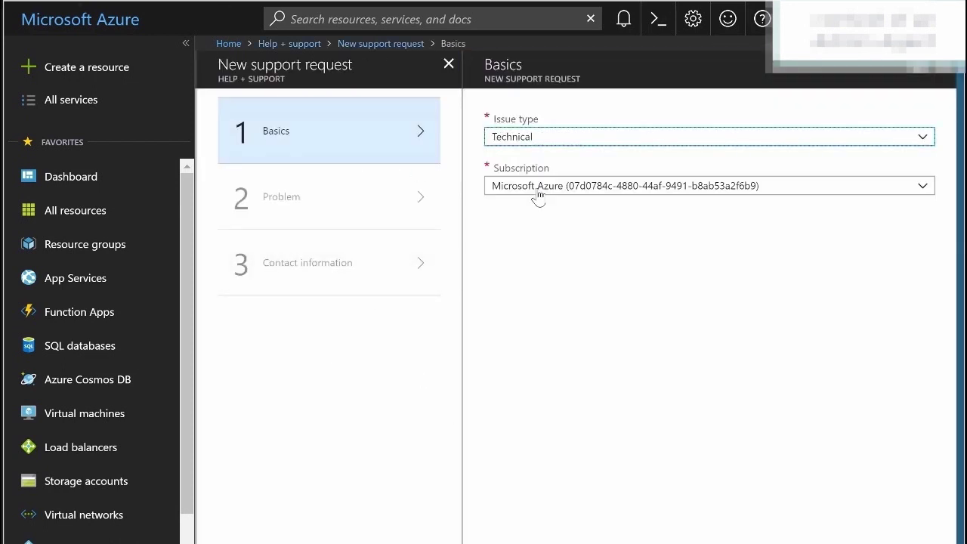
Set the support request's service to Azure Stack and continue to the Problem section
{"action": "left_click", "coordinate": [579, 235]}
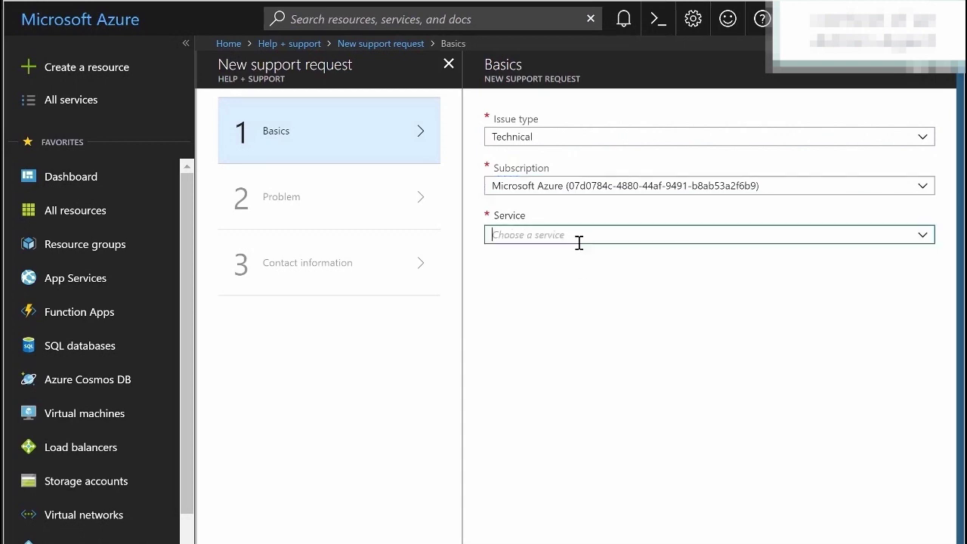
{"action": "left_click_drag", "start_coordinate": [927, 274], "coordinate": [926, 520]}
{"action": "scroll", "coordinate": [574, 378], "scroll_direction": "down", "scroll_amount": 5}
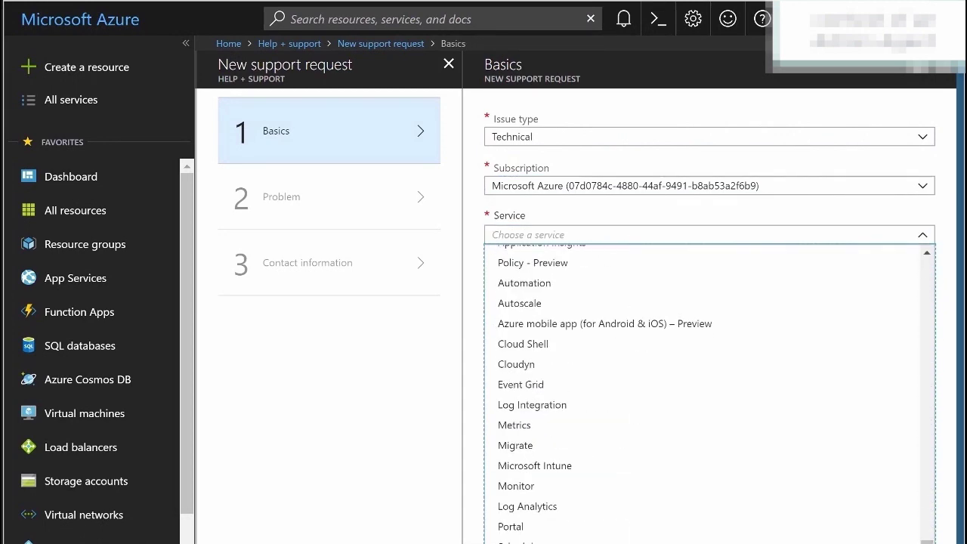
{"action": "left_click", "coordinate": [531, 293]}
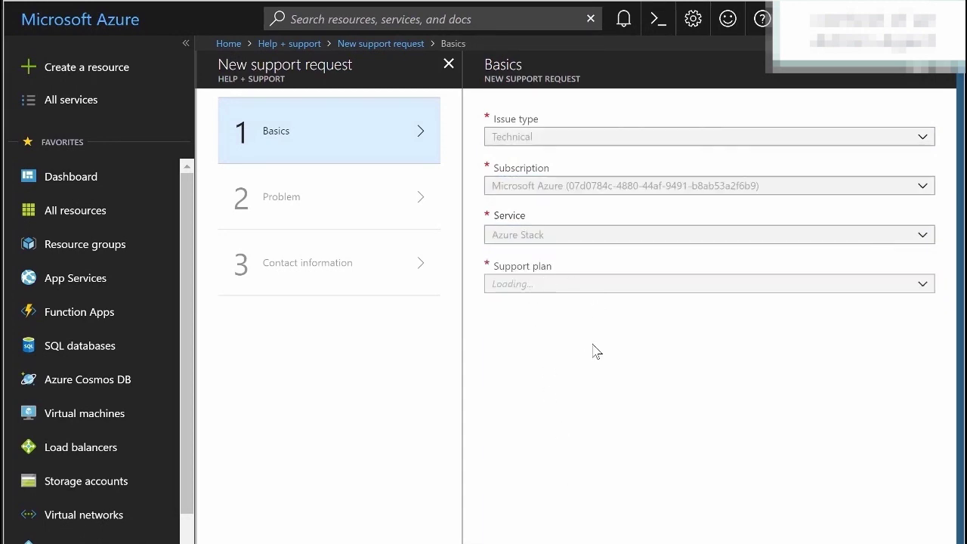
{"action": "left_click", "coordinate": [500, 529]}
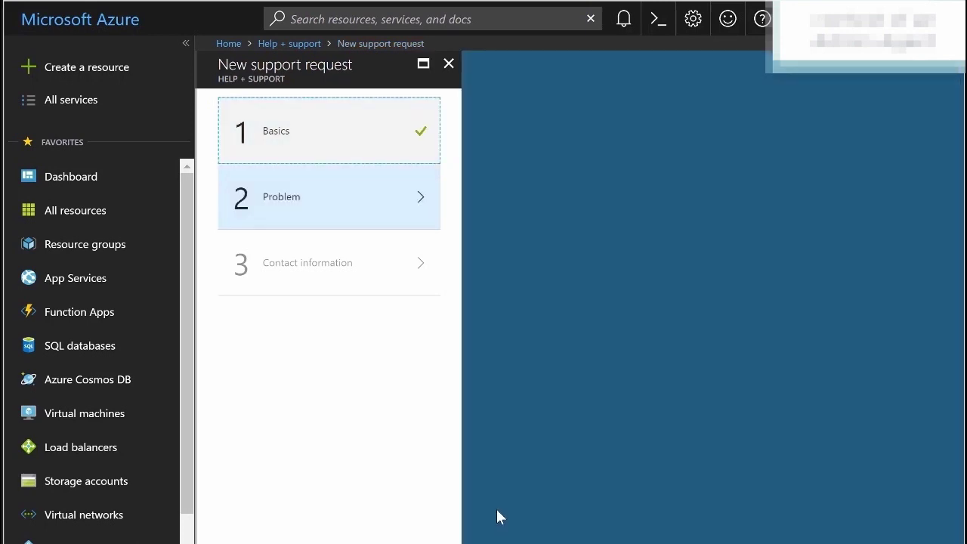